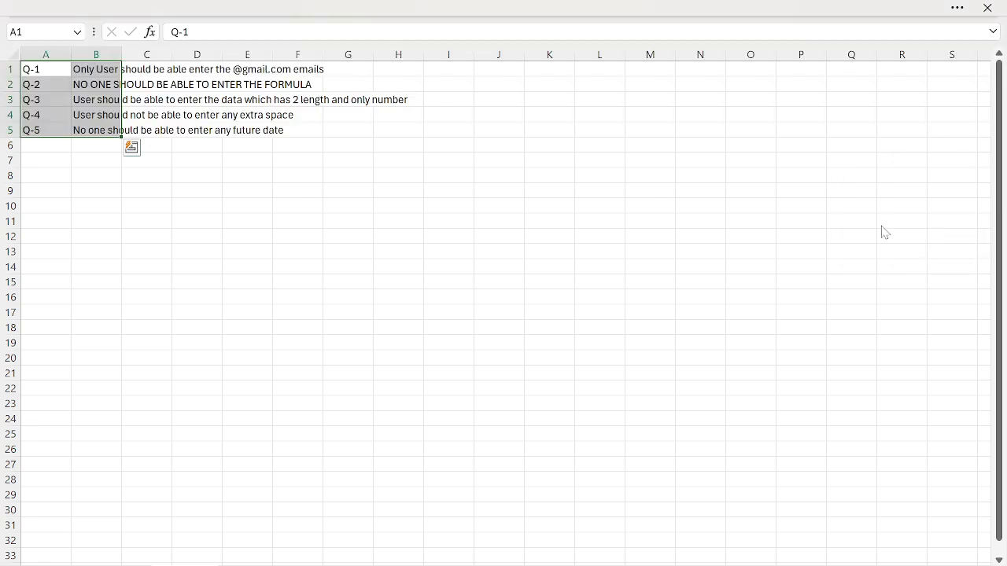
Step: Add a new worksheet named DV-1 and enter the header Email in cell A1
key("ctrl+Left")
key("ctrl+Up")
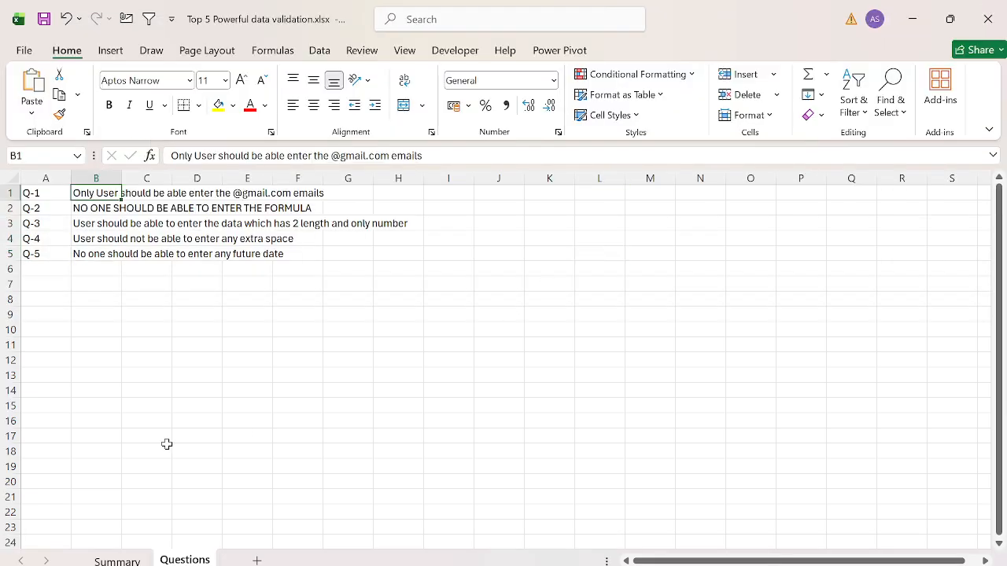
left_click(256, 560)
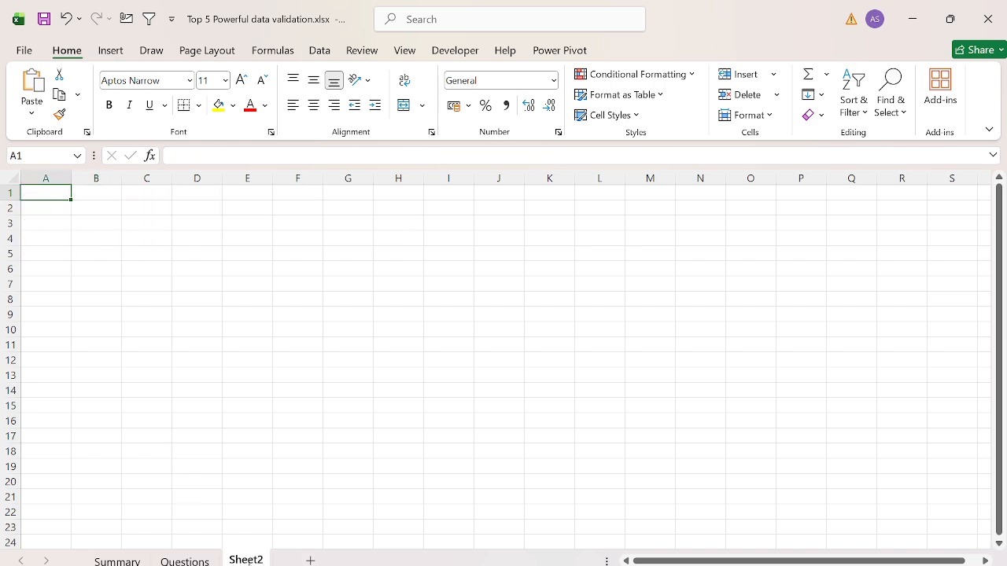
type("DV-1")
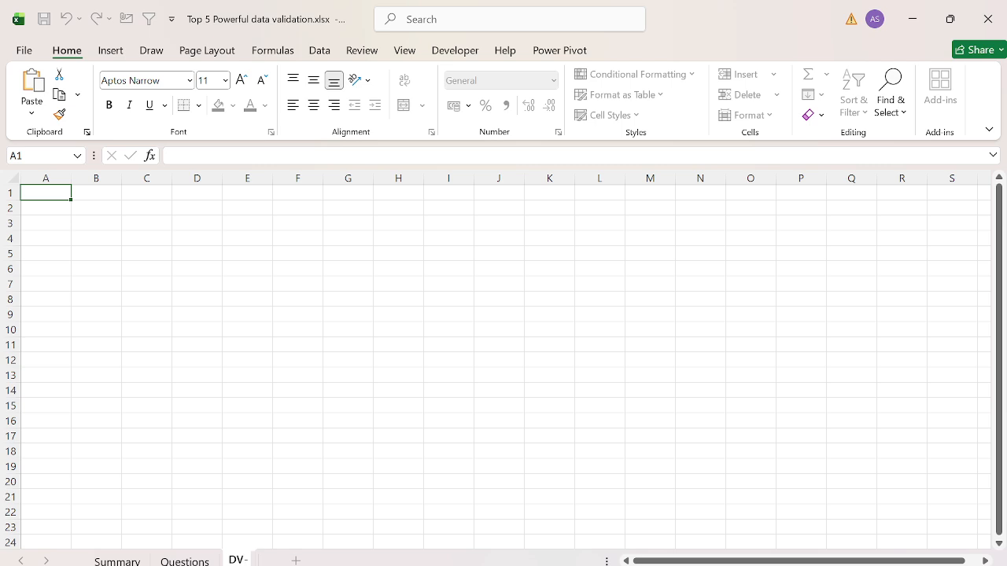
key("Return")
type("Email")
key("Return")
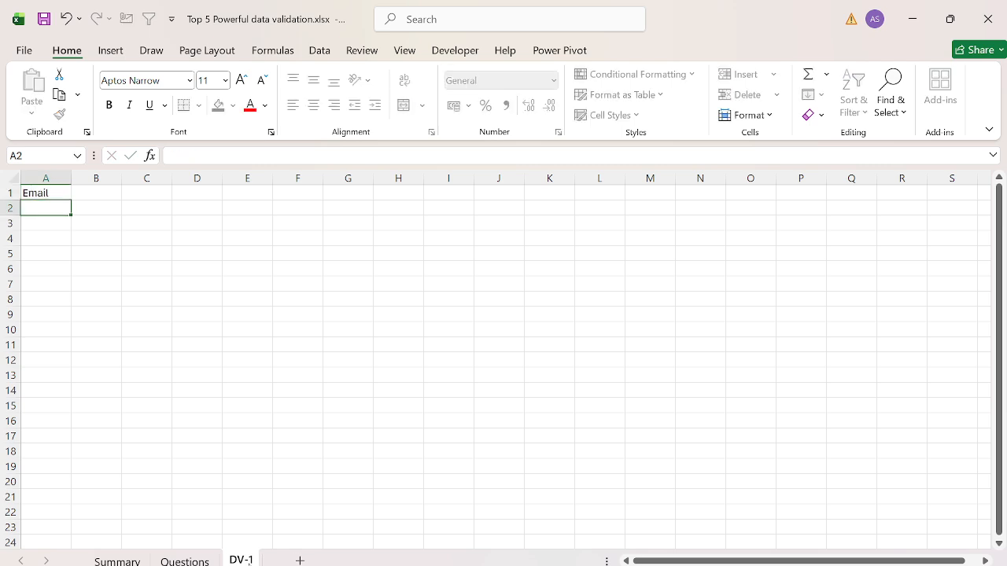
key("Right")
key("Right")
key("Right")
key("Right")
key("ctrl+Home")
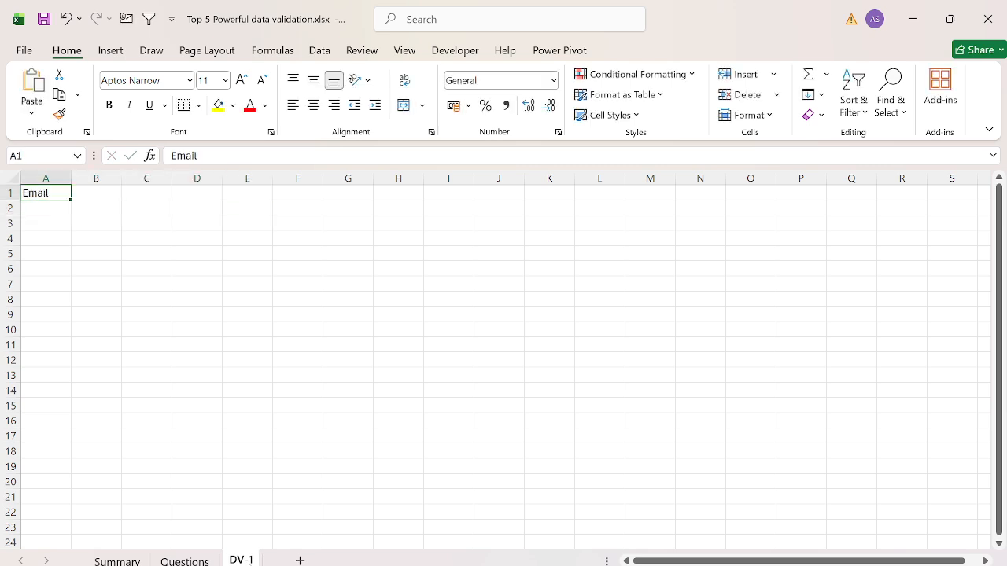
key("ctrl+shift+Down")
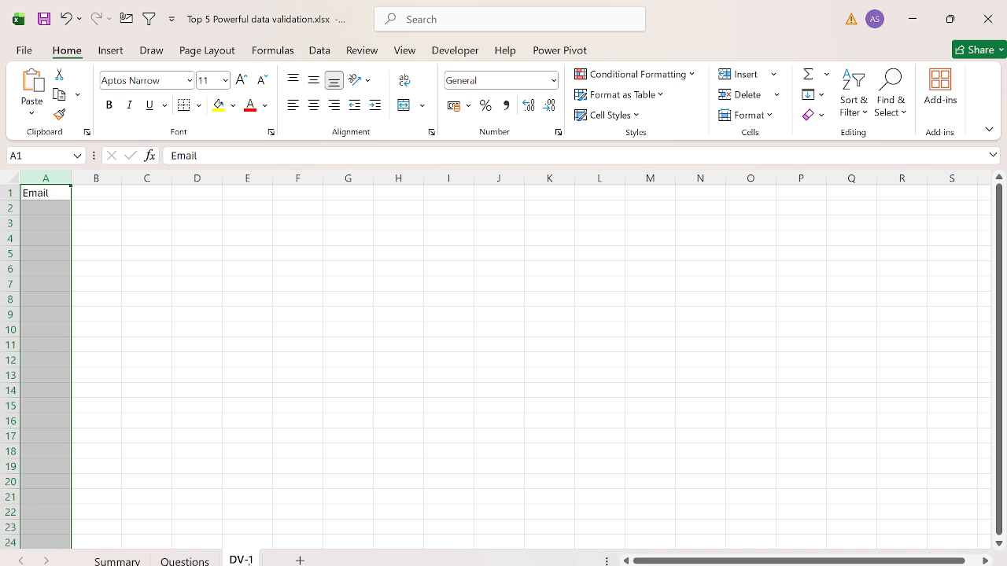
key("Right")
key("Right")
key("Right")
type("@Gmai.com")
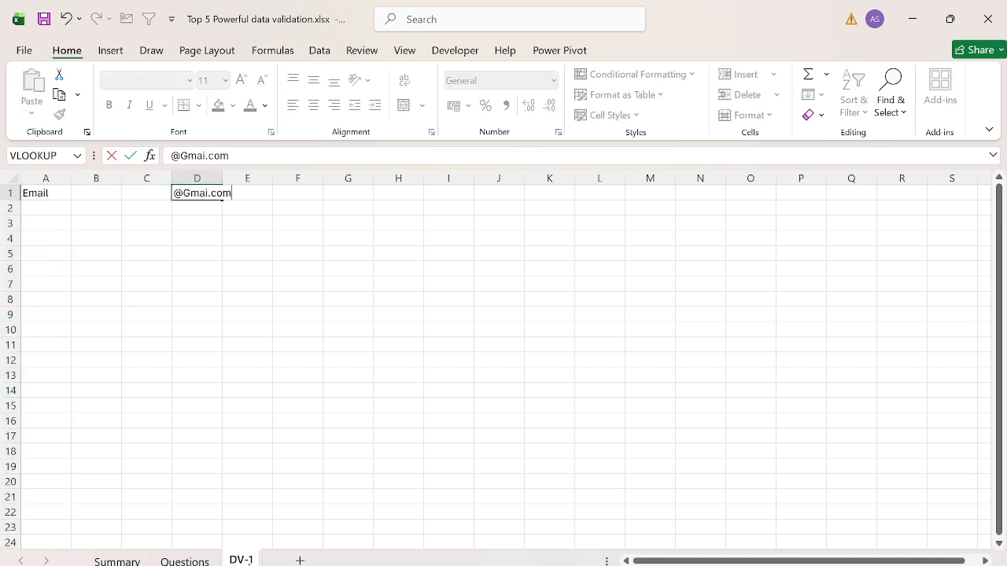
key("Return")
key("Return")
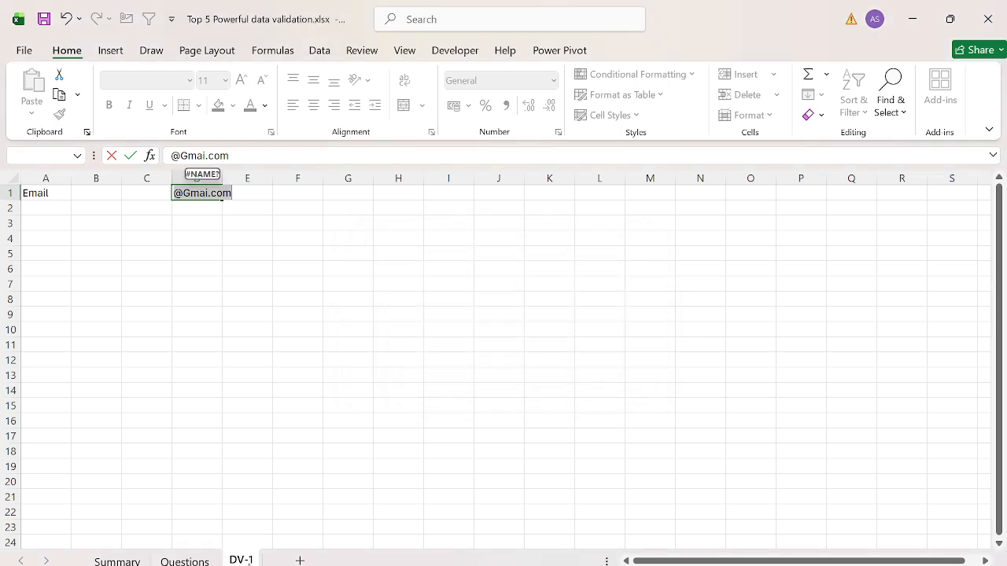
key("Escape")
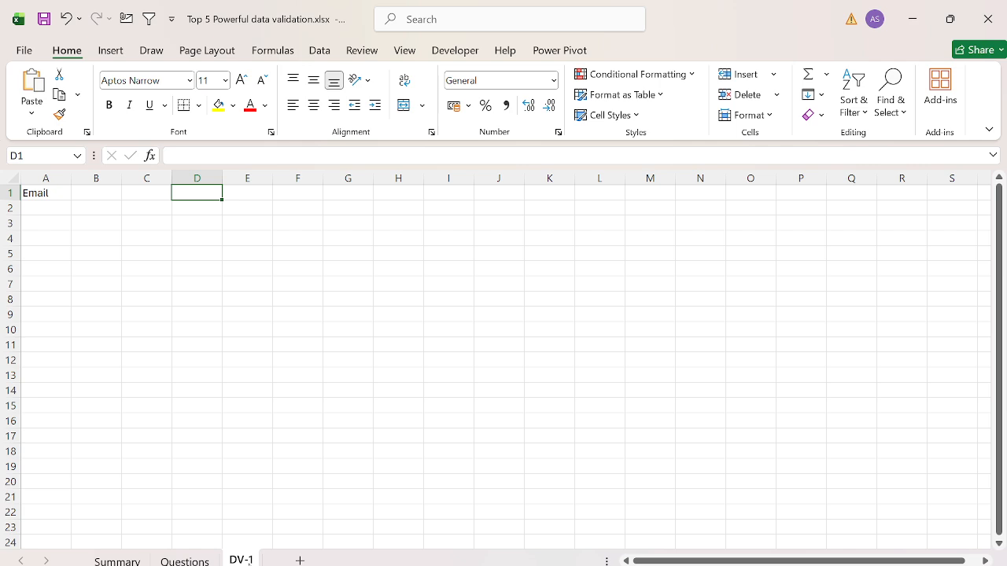
key("ctrl+Home")
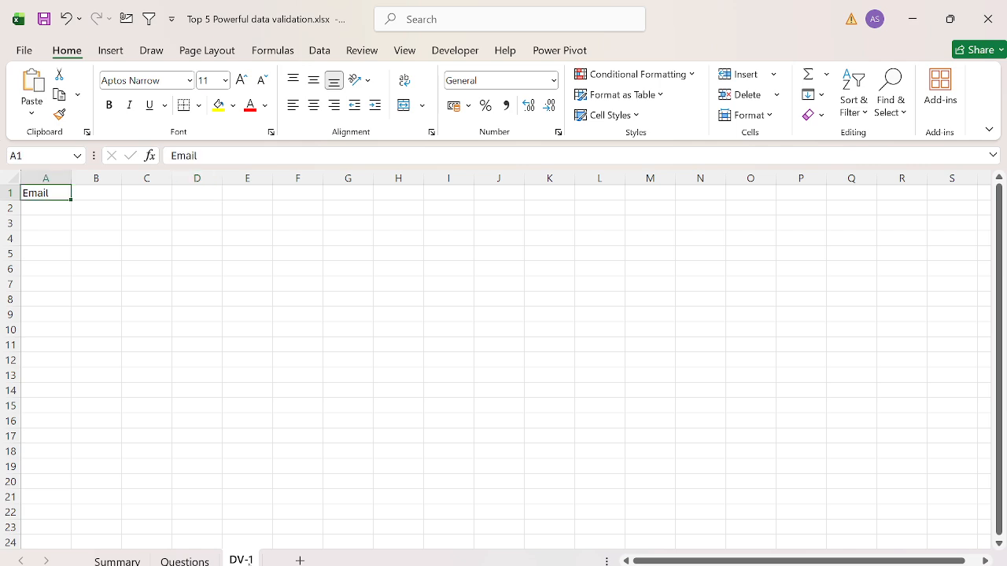
left_click(42, 173)
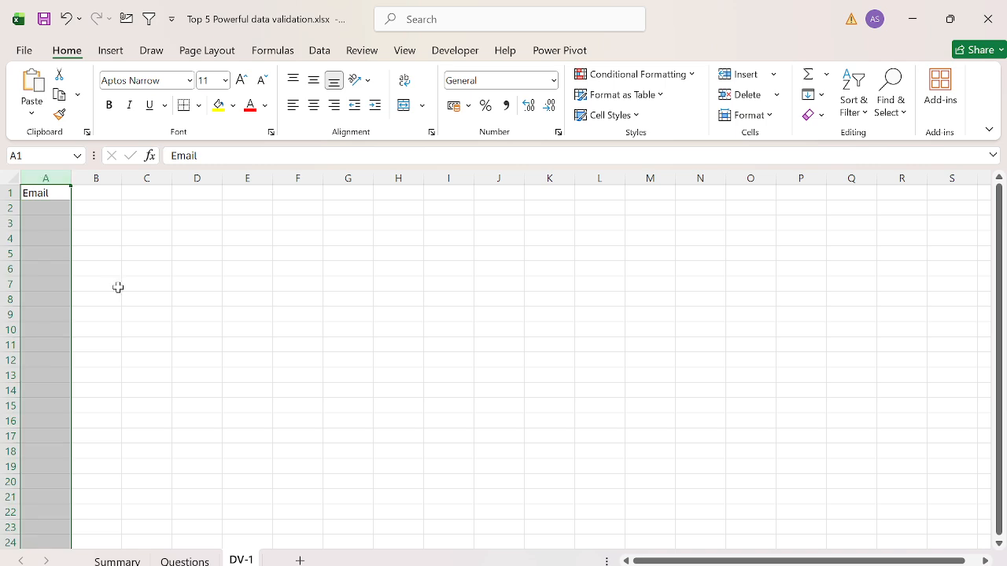
key("alt+a")
key("v")
key("v")
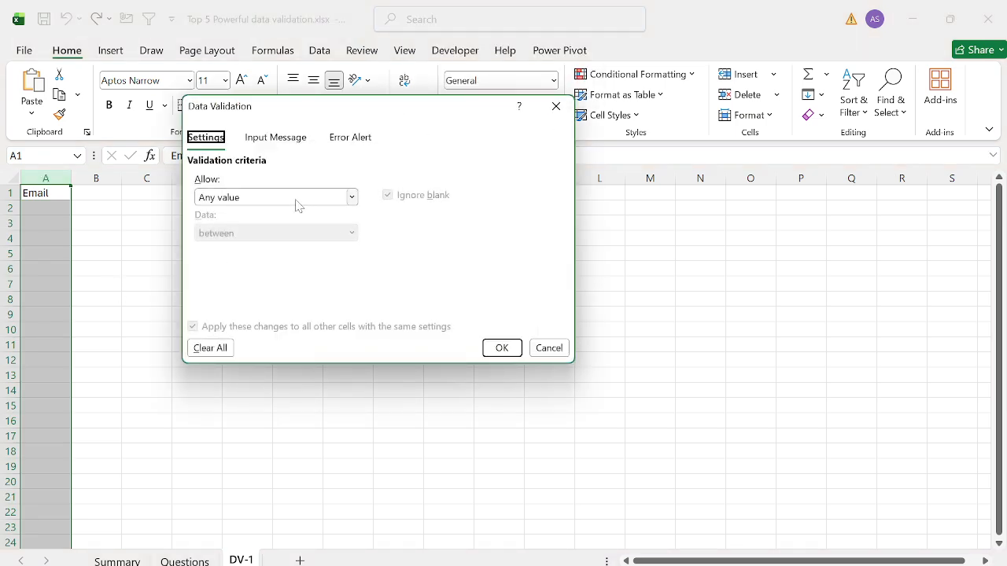
left_click(297, 199)
key("c")
key("Return")
key("Tab")
key("Tab")
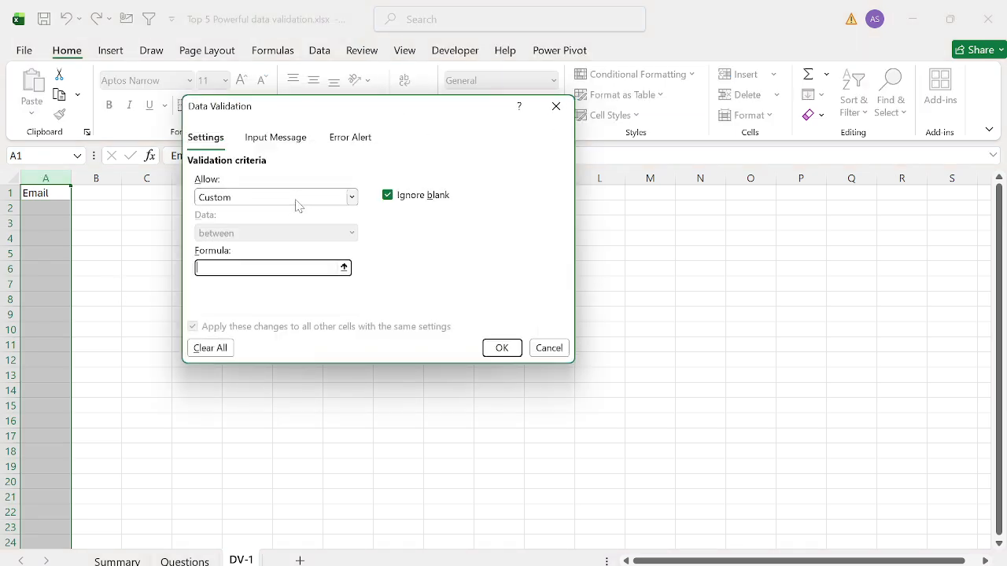
key("Escape")
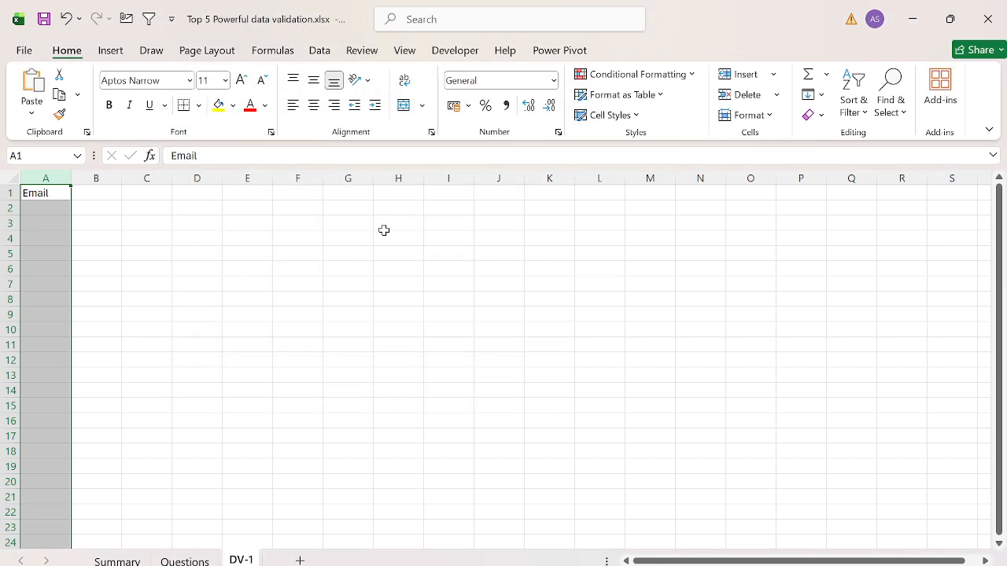
left_click(343, 192)
type("'@")
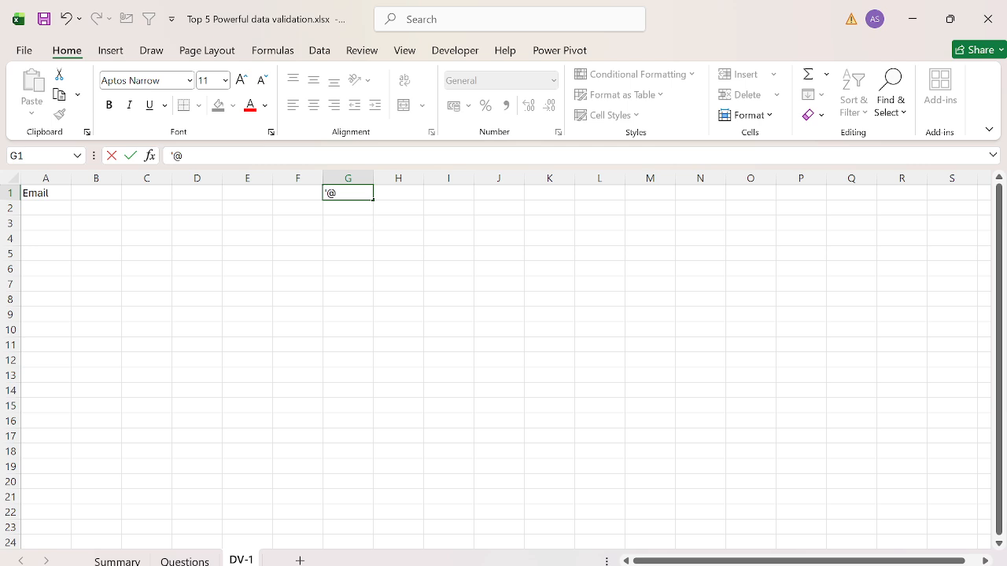
type("Gmail.com")
key("Return")
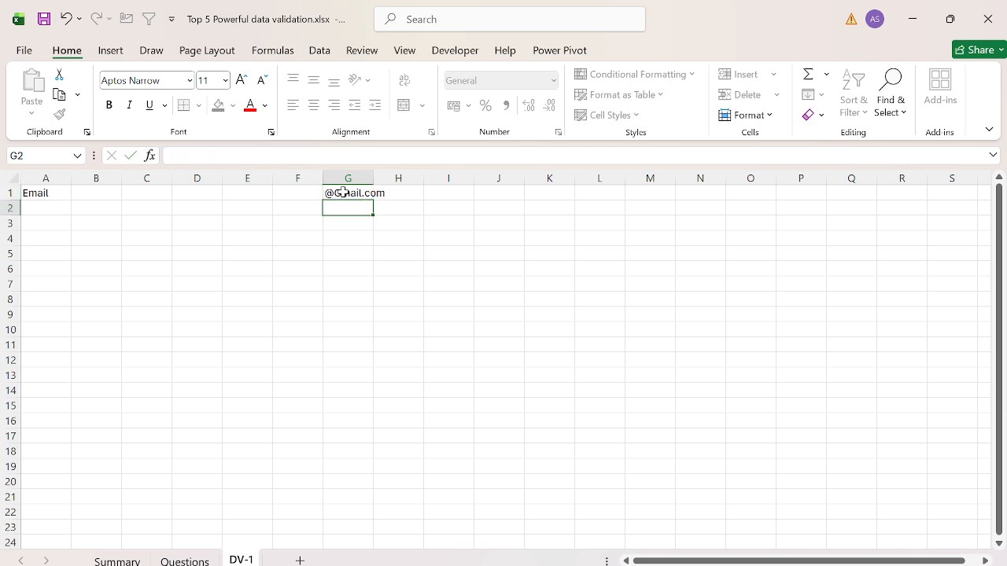
key("F2")
key("Escape")
key("Up")
key("F2")
key("shift+Left")
key("shift+Left")
key("shift+Left")
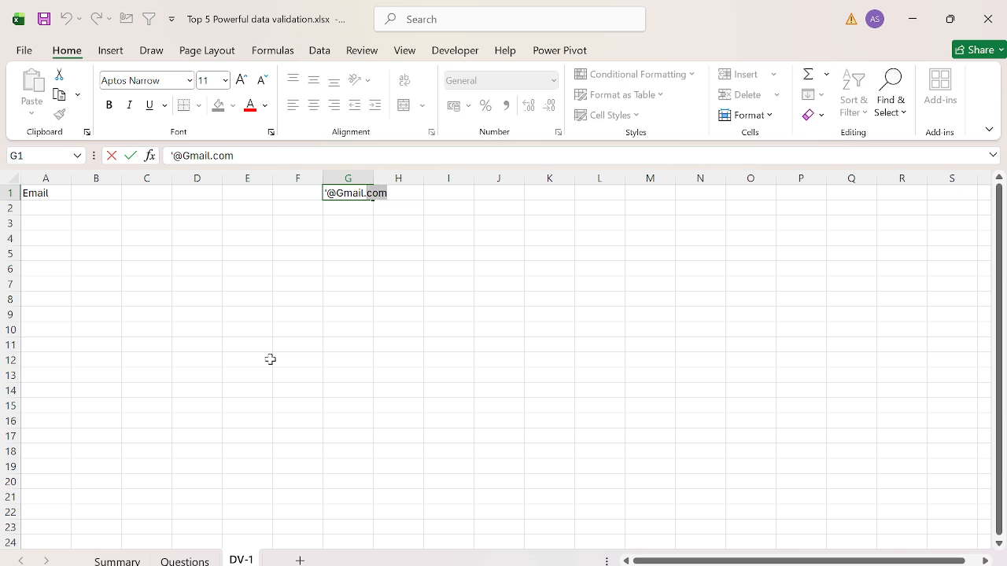
key("shift+Left")
key("shift+Left")
key("shift+Left")
key("shift+Left")
key("shift+Left")
key("shift+Left")
key("shift+Left")
key("shift+Left")
key("Escape")
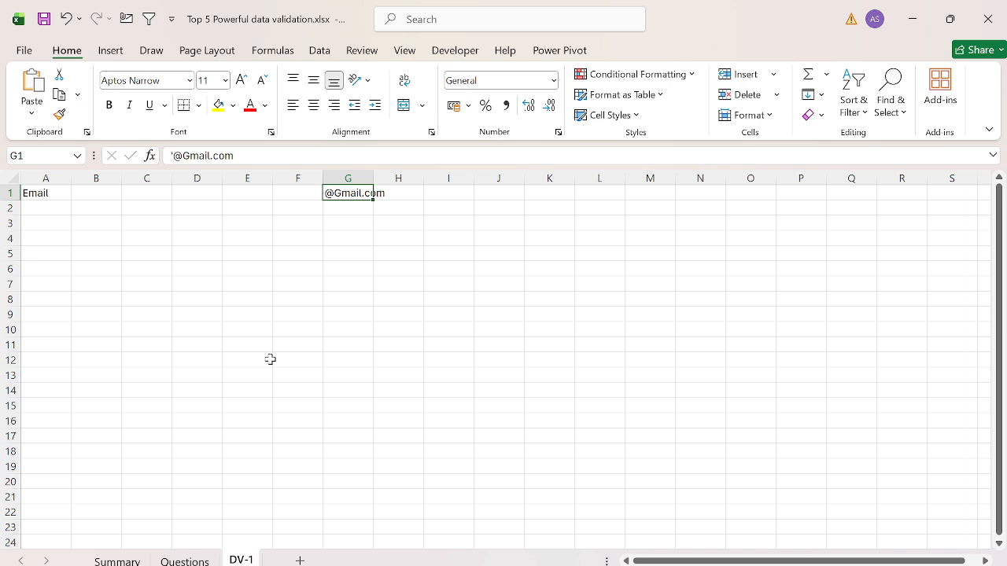
Step: Start a data validation rule for the whole column A with Custom as the allowed criterion
key("ctrl+Home")
key("ctrl+space")
key("alt+d")
key("l")
key("alt+Down")
key("Down")
key("Down")
key("Down")
key("Down")
key("Down")
key("Down")
key("Down")
key("Return")
key("alt+f")
type("=")
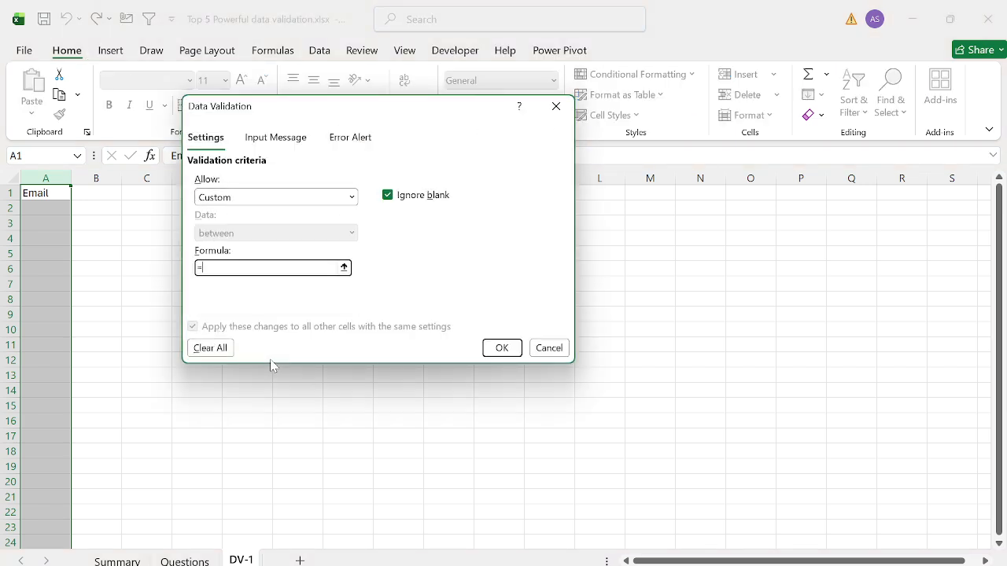
type("Right(A1,10)")
type("=\"@Gmail.com\"")
Step: Give the validation rule's error alert the title "Error:"
left_click(291, 139)
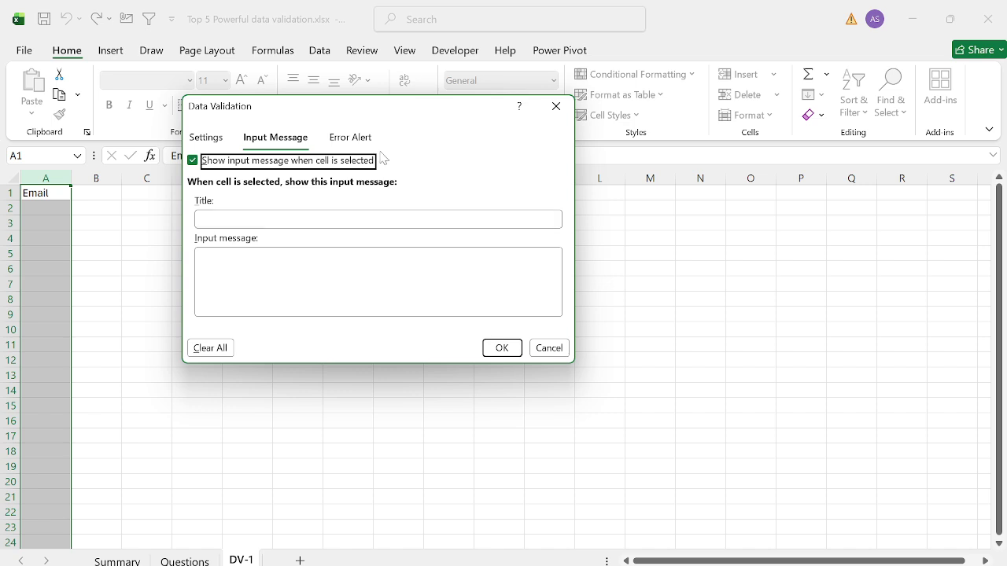
left_click(356, 137)
left_click(463, 220)
type("Error:")
key("Tab")
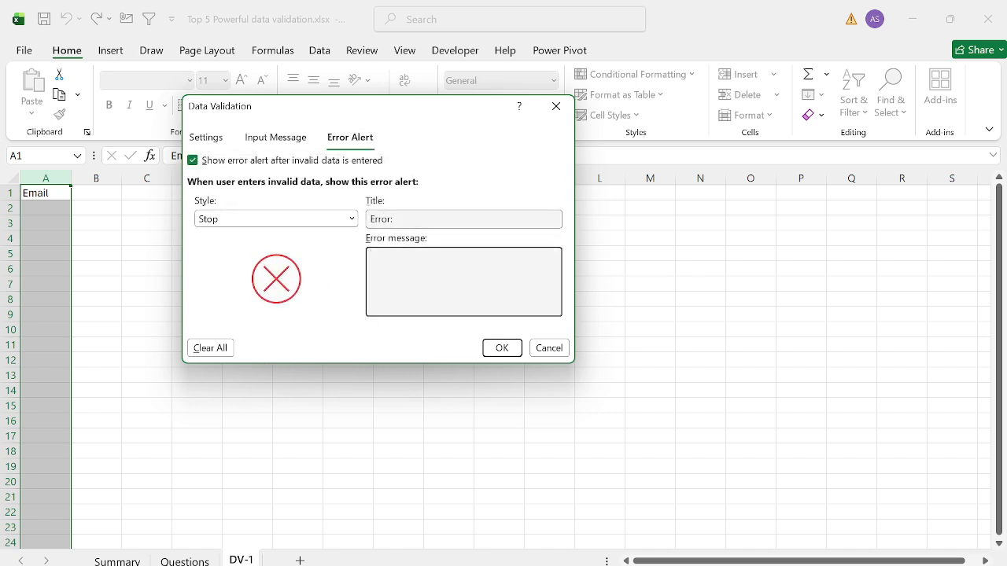
type("You have")
key("BackSpace")
key("BackSpace")
key("BackSpace")
key("BackSpace")
key("BackSpace")
key("ctrl+a")
Step: Set the error message to "Please enter the email which has Gmail.com at the end." and apply the validation rule
type("Please enter the email which ha")
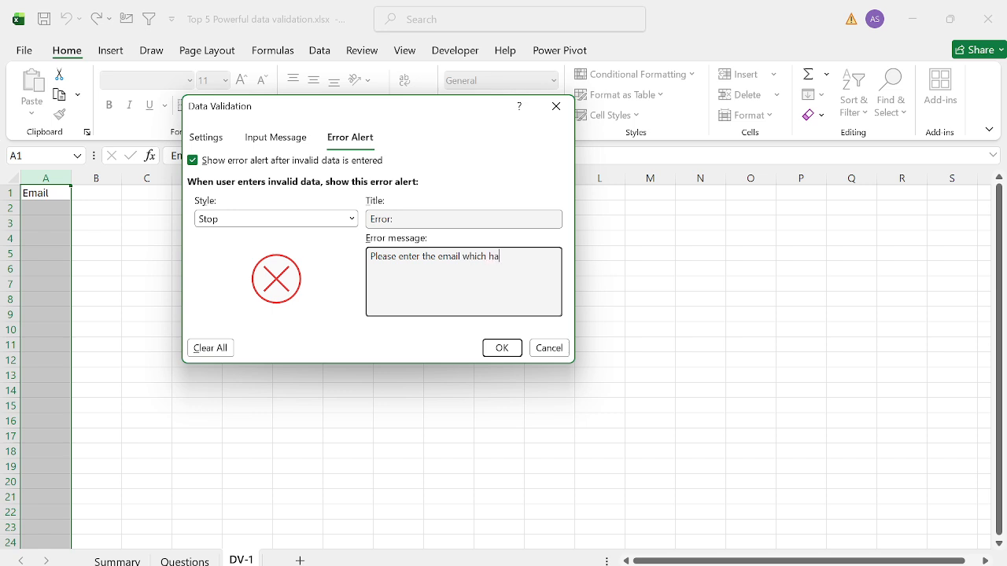
type("s Gmail.com at the end.")
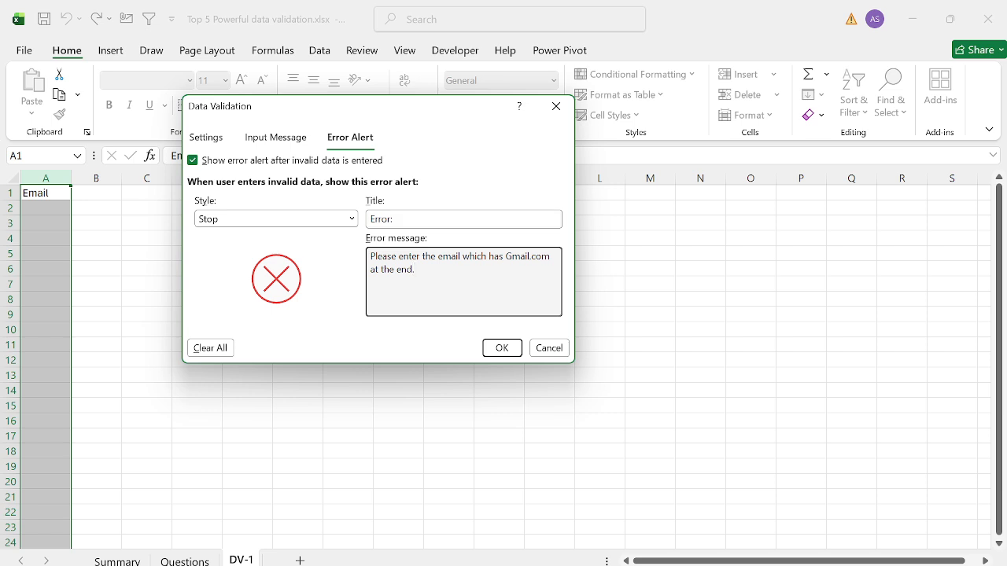
left_click(498, 351)
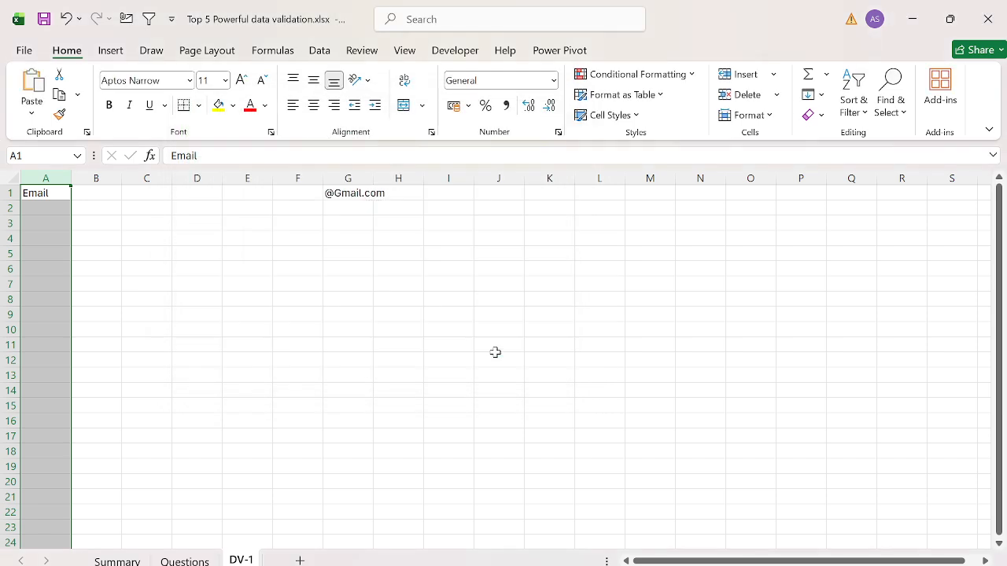
Step: Enter a sample gmail.com e-mail address in cell A2 to test the validation rule
left_click(427, 300)
key("Home")
key("Up")
key("Up")
key("Up")
key("Up")
key("Up")
key("Up")
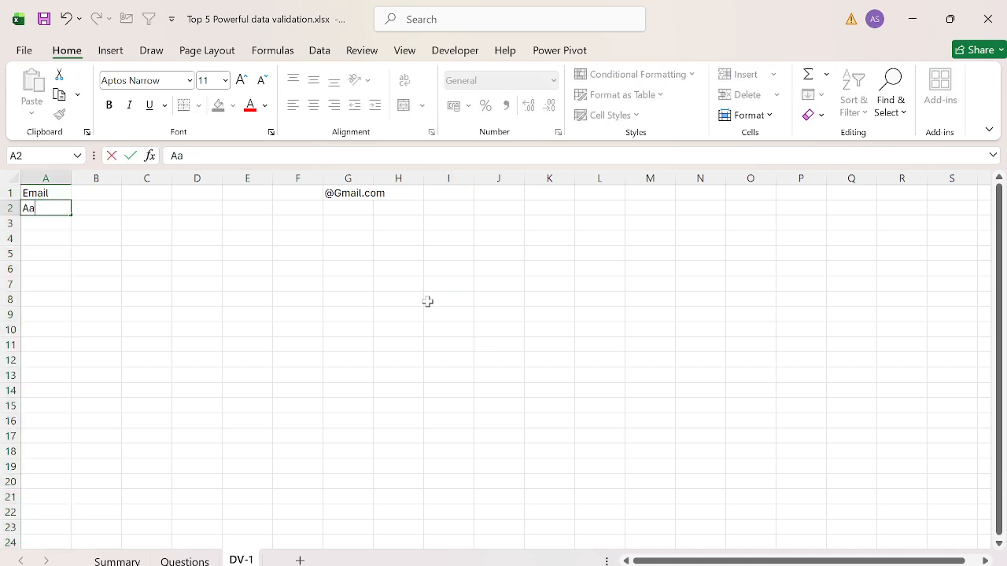
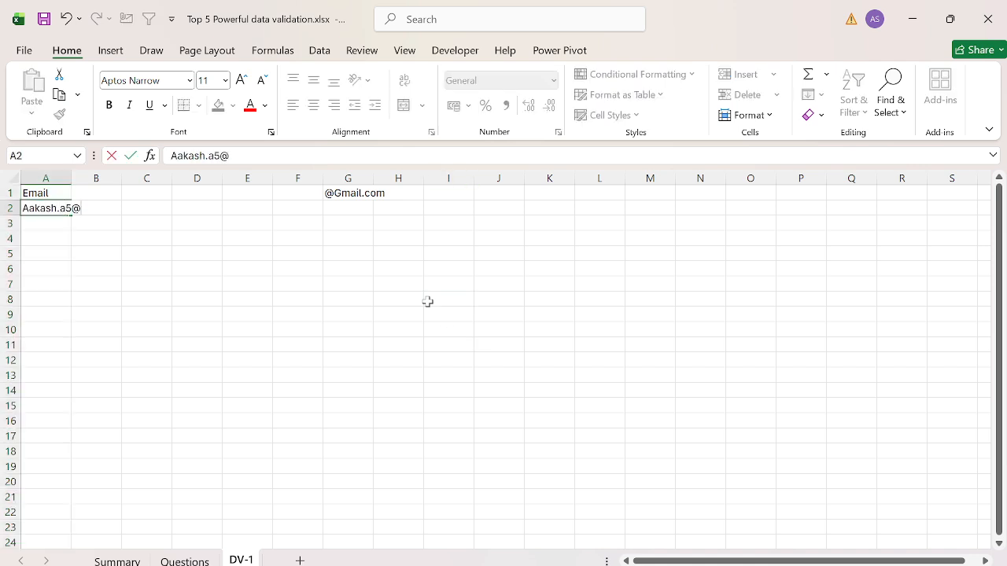
key("Return")
Step: Try to enter a sample outlook.com e-mail address in cell A4, then cancel the entry
key("Down")
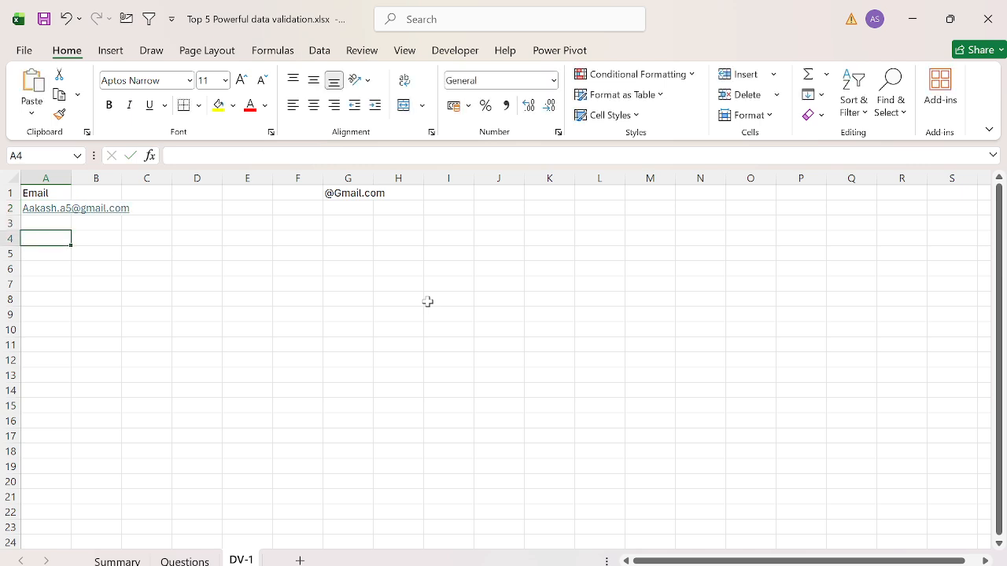
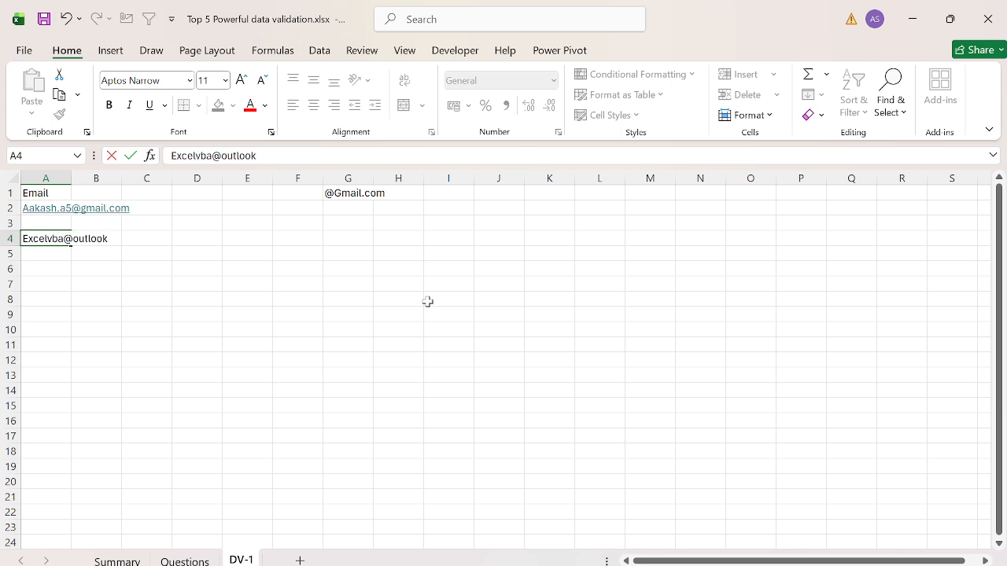
key("Return")
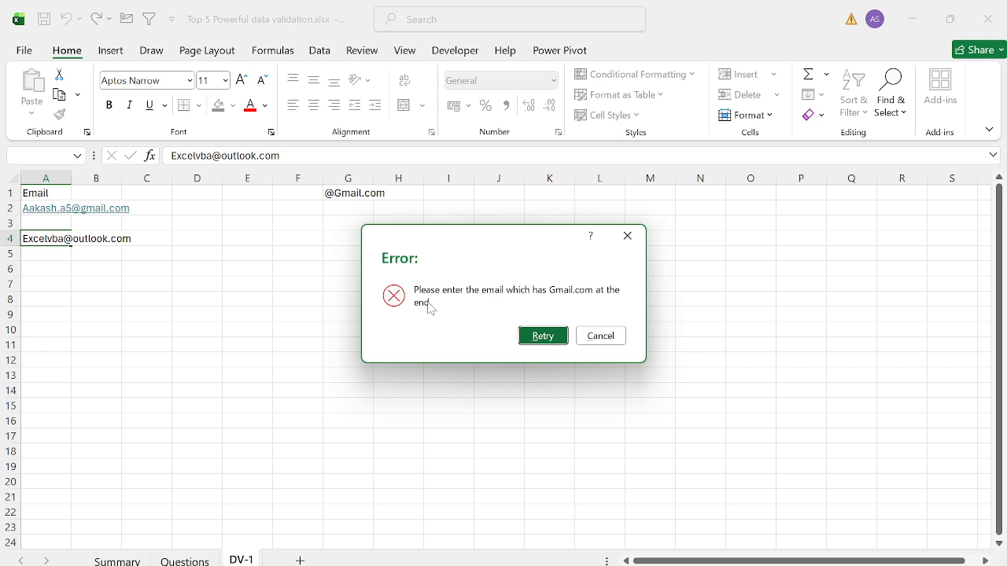
key("Escape")
Step: AutoFit the width of column A to its contents and return to cell A1
key("ctrl+space")
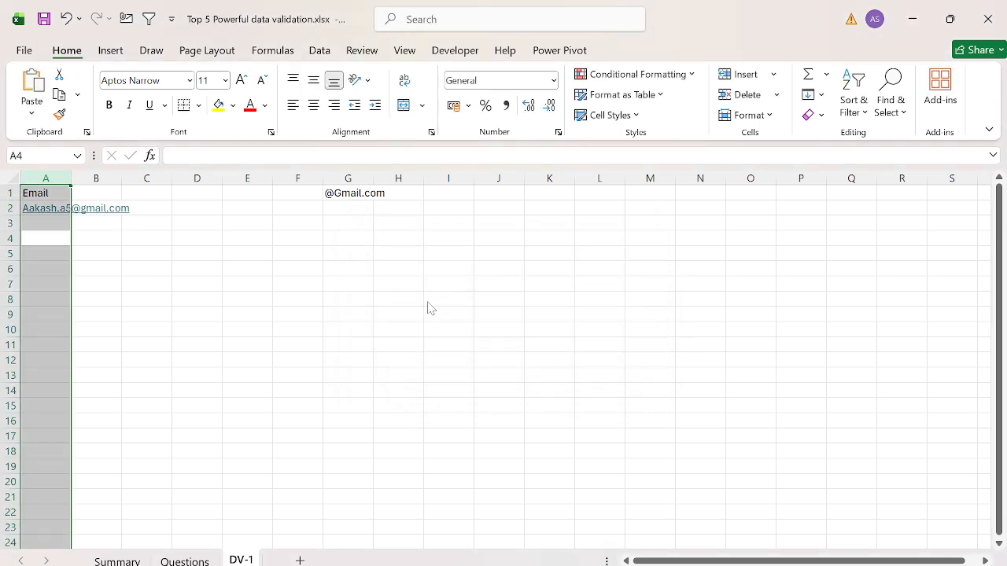
key("alt+h")
key("o")
key("i")
key("ctrl+Up")
key("ctrl+Up")
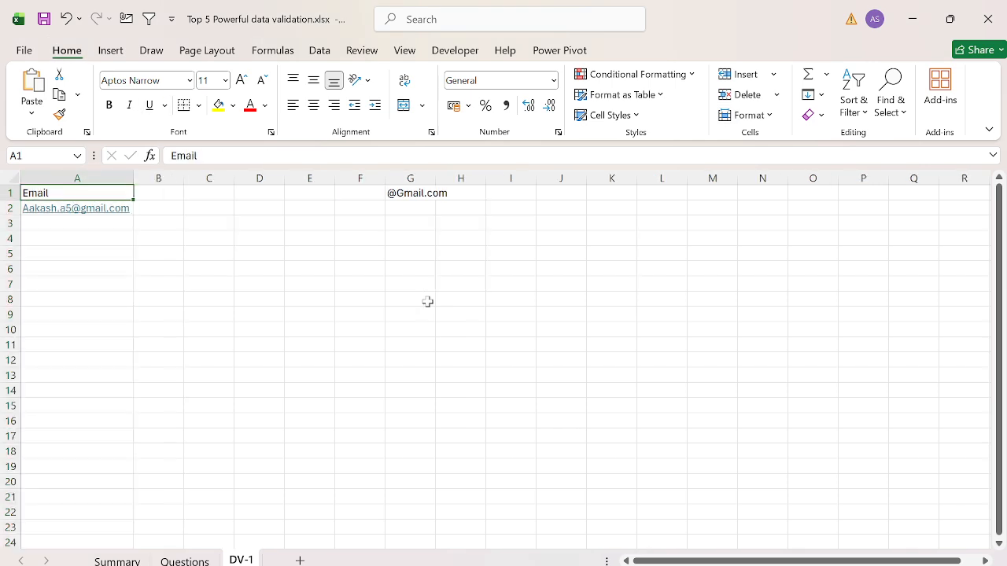
key("ctrl+space")
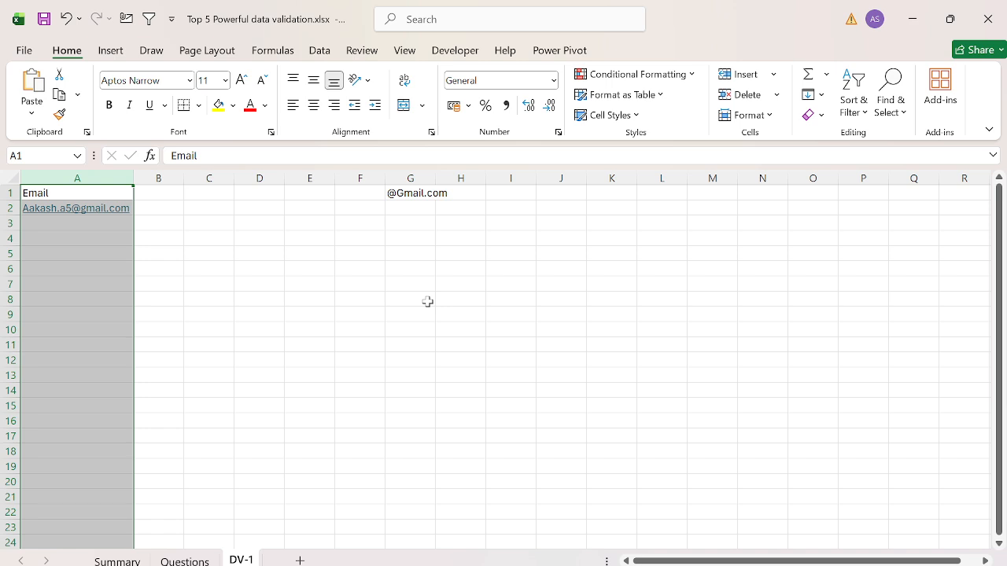
key("Up")
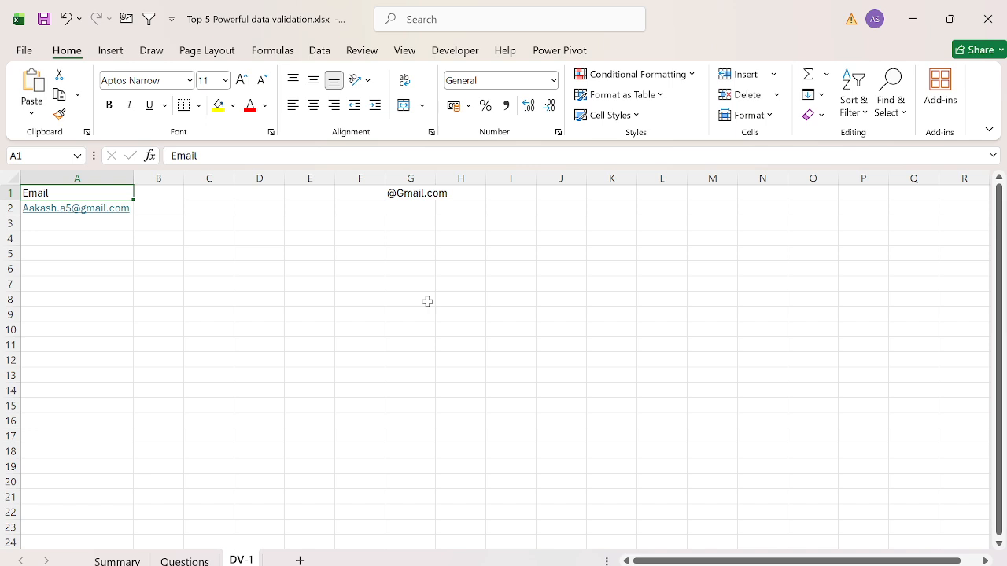
Step: Check question Q-2 on the Questions sheet and add a new worksheet named Dv-2
key("ctrl+Page_Up")
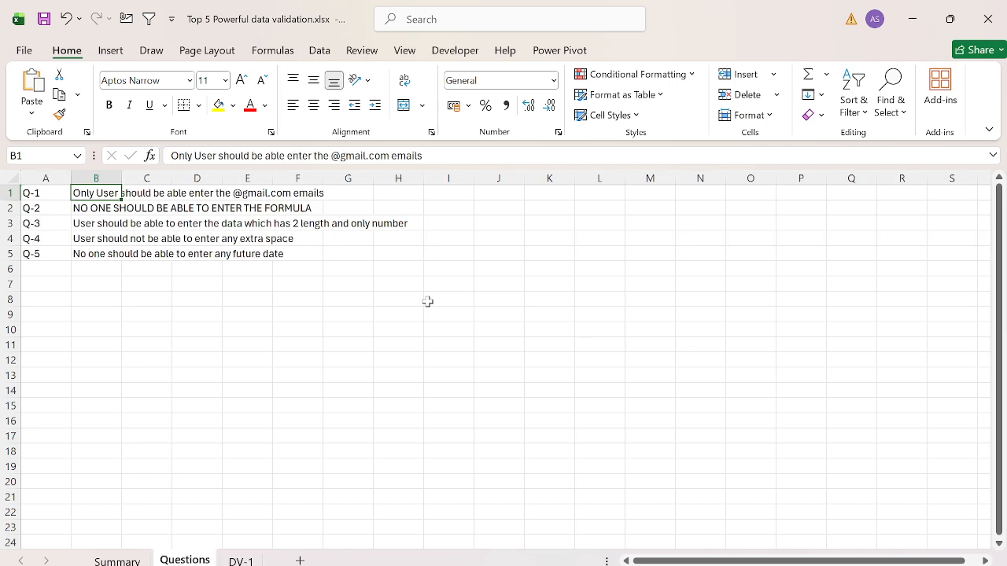
key("Down")
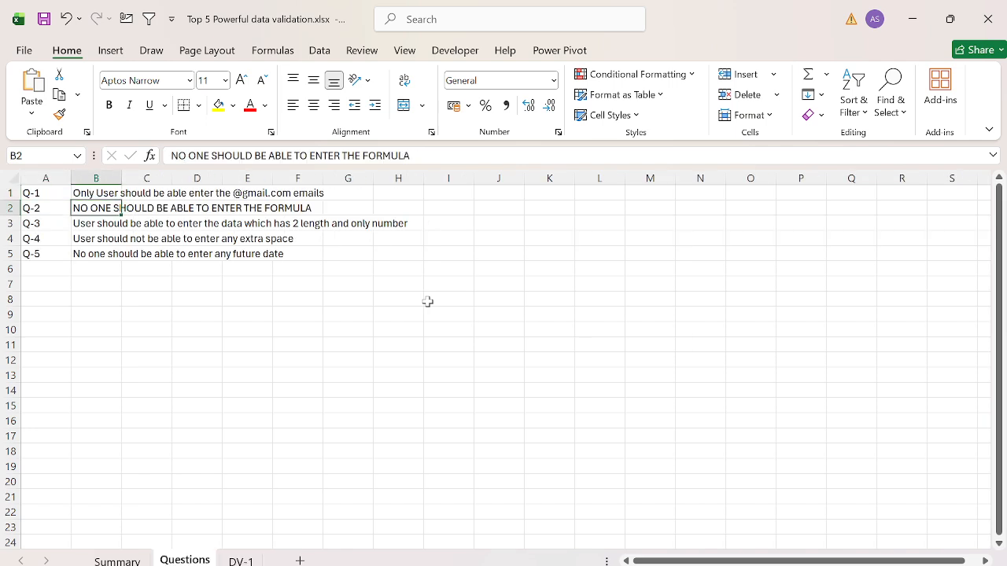
key("ctrl+Page_Down")
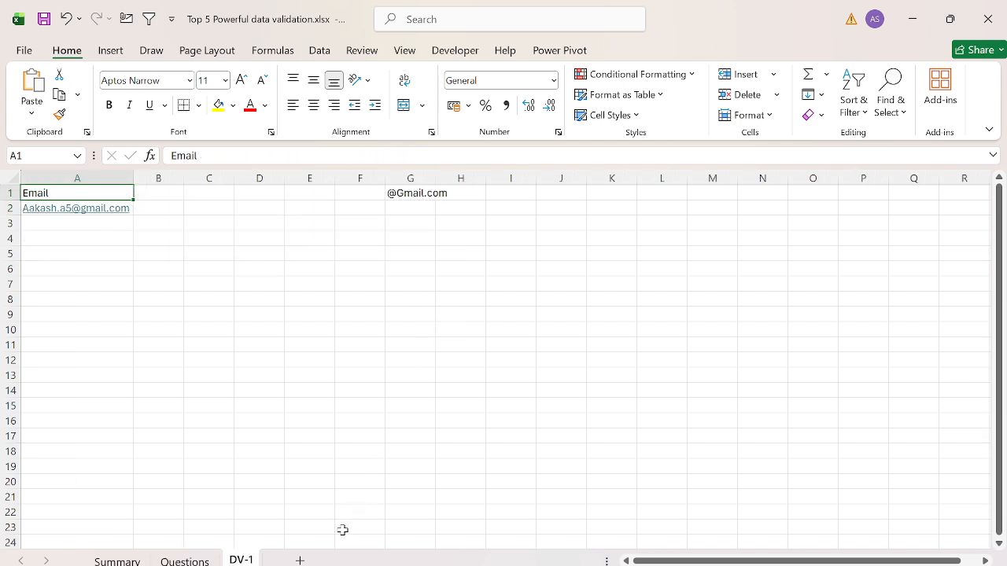
left_click(305, 560)
key("alt+h")
type("orDv-1")
key("Return")
key("Return")
key("BackSpace")
key("Return")
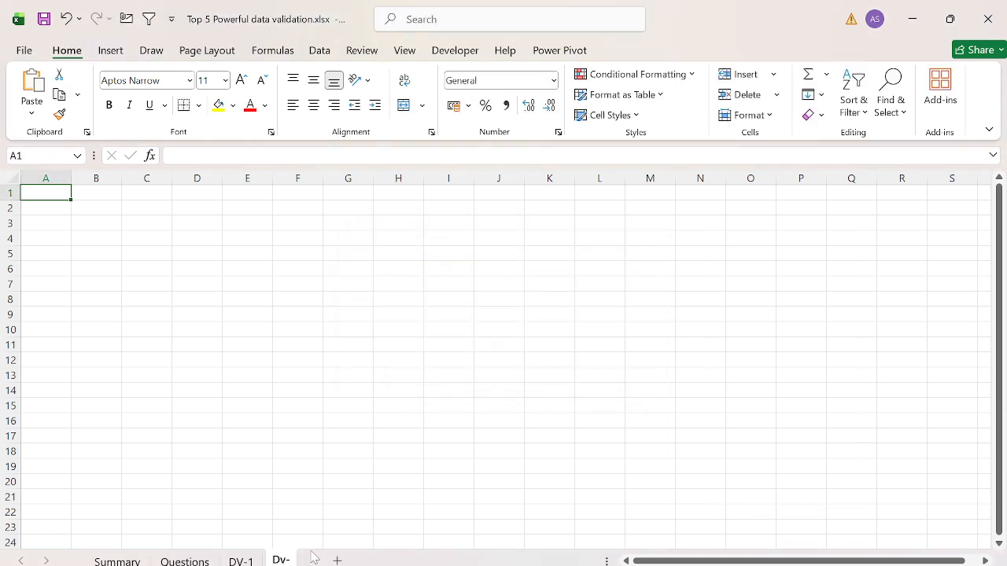
type("2")
key("Return")
Step: Enter the heading "Only values" in cell A1 of the Dv-2 sheet
key("ctrl+space")
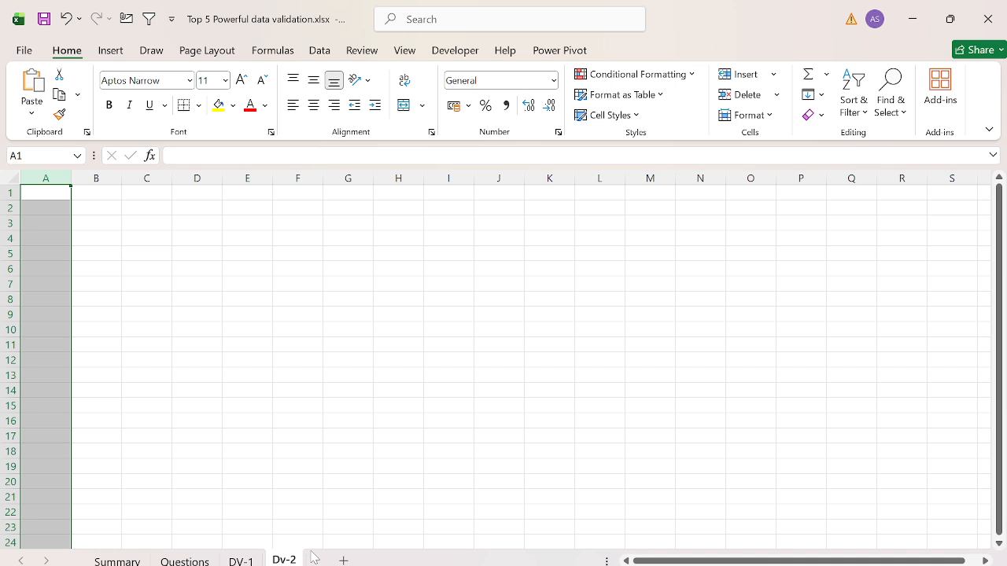
key("Up")
type("For")
key("Escape")
type("Only vau")
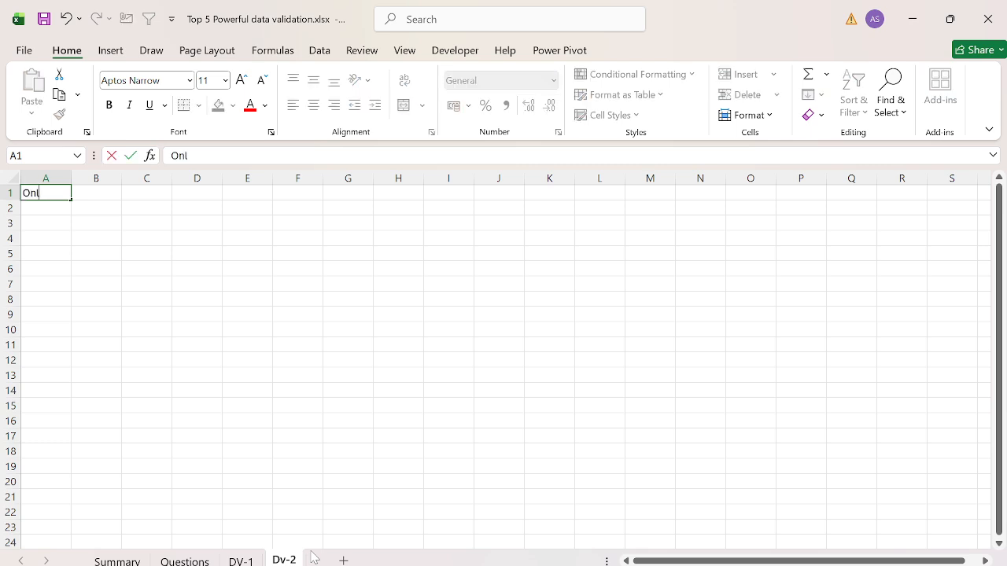
key("BackSpace")
type("lues")
key("Return")
Step: Enter the sample formula =SUM(A4:A6) in cell A2, then clear it
type("=sum")
key("Tab")
key("Down")
key("Down")
key("shift+Down")
key("shift+Down")
key("Return")
key("Up")
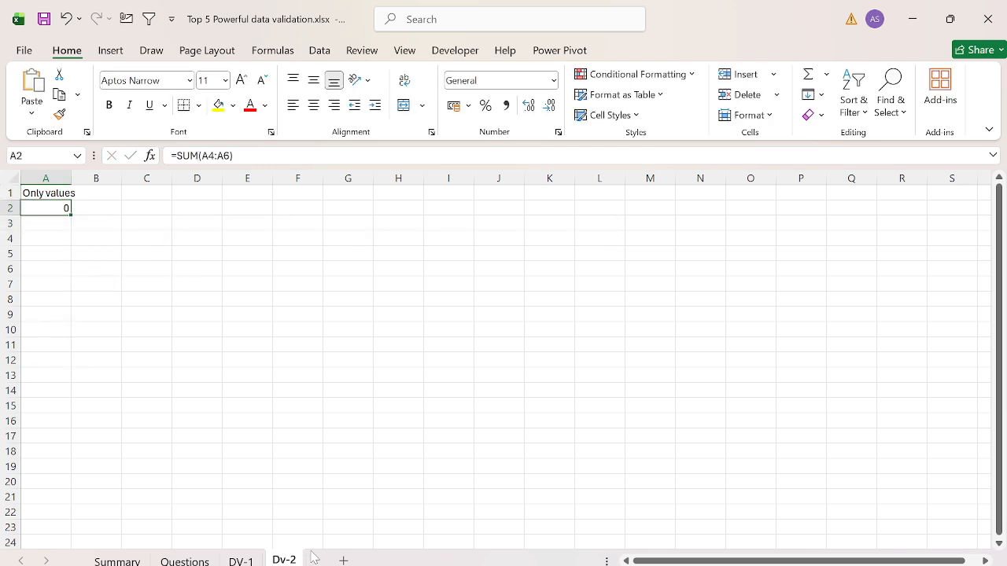
key("Delete")
Step: Try an ISFORMULA formula in an empty cell of row 1, then cancel the entry
key("Right")
key("Right")
key("Right")
key("Up")
key("Right")
type("=isofm")
key("BackSpace")
key("BackSpace")
key("BackSpace")
type("f")
key("BackSpace")
type("for")
key("Tab")
key("Return")
key("Return")
key("Escape")
Step: Start a data validation rule for the whole of column A with Custom criteria
key("ctrl+Home")
key("ctrl+space")
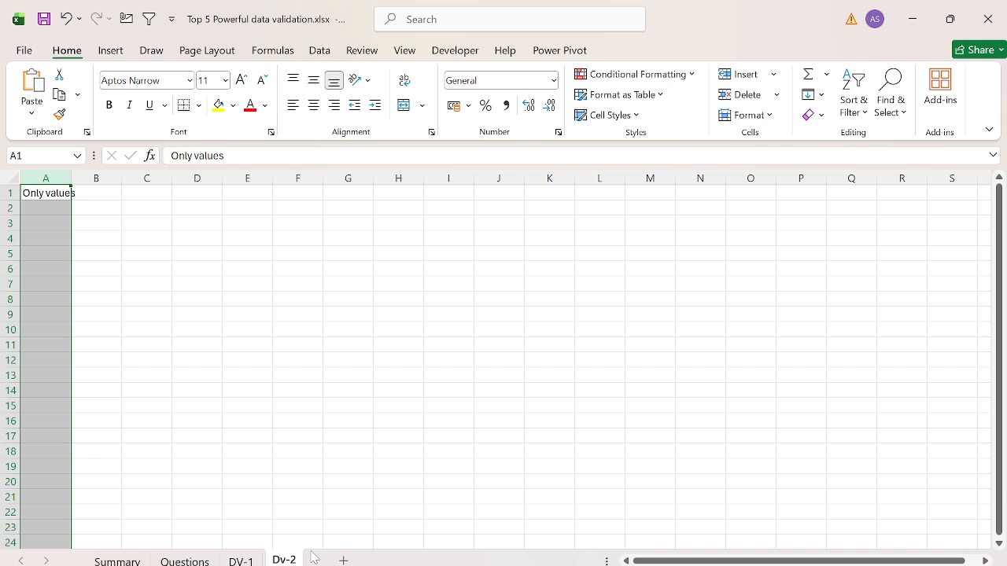
key("alt+a")
key("v")
key("v")
key("alt+Down")
key("End")
key("Return")
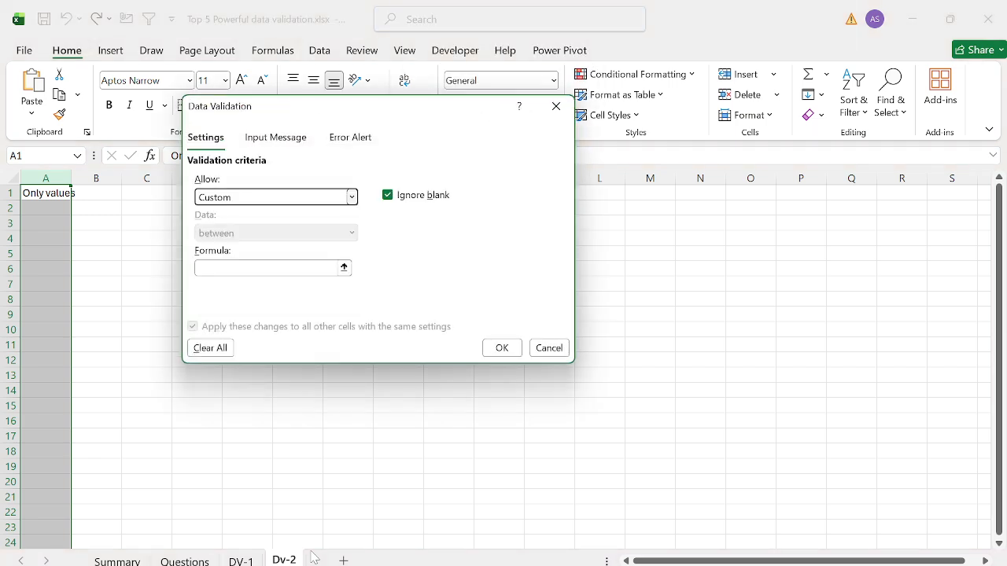
Step: Set the custom rule's formula to =Isformula(A1)=False
key("Tab")
type("=Is")
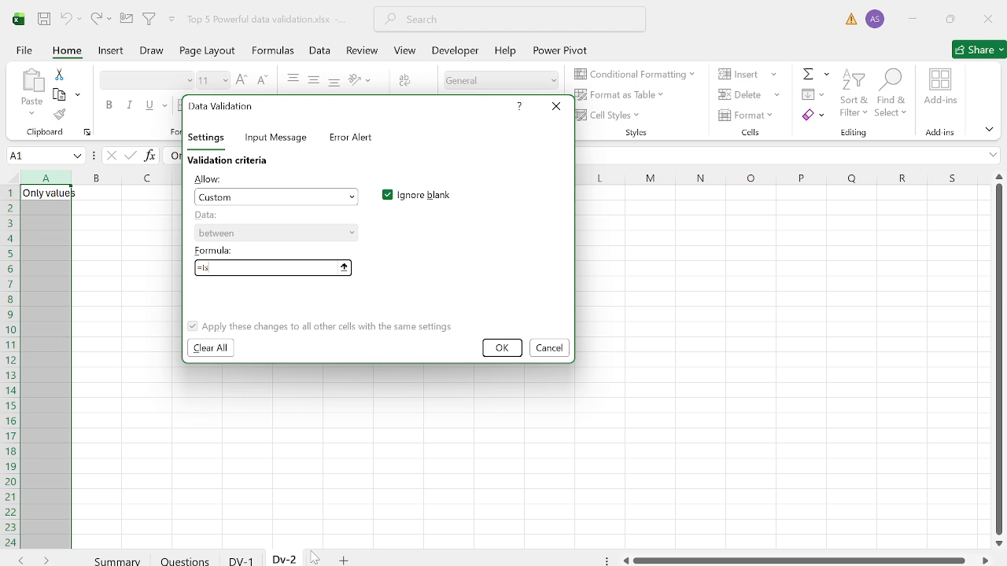
type("formula(A1)=False")
Step: Set the title of the rule's Stop-style error alert to "Error-"
left_click(371, 138)
left_click(402, 221)
type("Erro")
key("Tab")
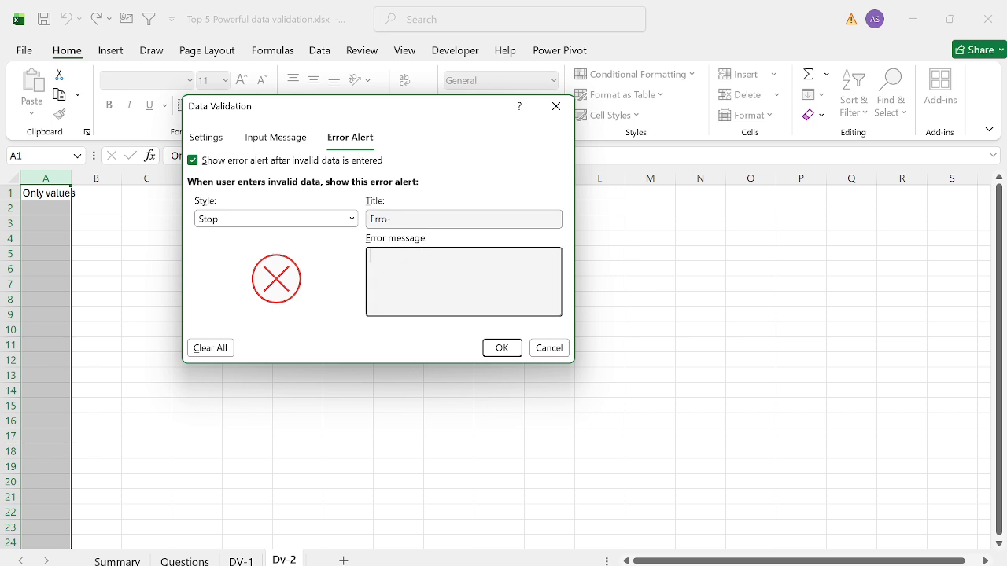
key("shift+Tab")
key("Right")
key("Left")
type("R")
key("Tab")
key("shift+Tab")
key("Right")
key("BackSpace")
type("r")
key("Tab")
Step: Set the error message to "Dont use formula" and apply the validation rule
type("Dont use formula")
left_click(510, 351)
Step: Enter the value 2 in both cells D6 and E6 as sample numbers
left_click(415, 297)
key("Home")
key("Up")
key("Up")
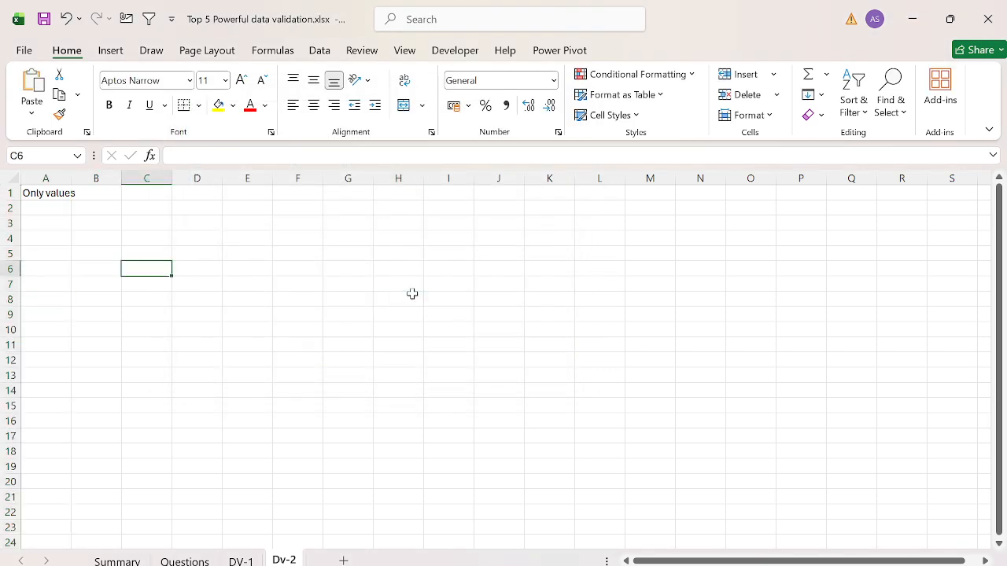
key("Right")
key("Right")
key("Right")
type("s")
key("Escape")
type("2")
key("Tab")
type("2")
key("Tab")
key("Left")
key("Left")
Step: Test the rule by trying to enter =SUM(D6:E6) in cell A2, then cancel the entry
key("ctrl+Home")
key("Down")
type("=SUM(")
key("Right")
key("Right")
key("Right")
key("Down")
key("Down")
key("Down")
key("Down")
key("shift+Right")
key("Return")
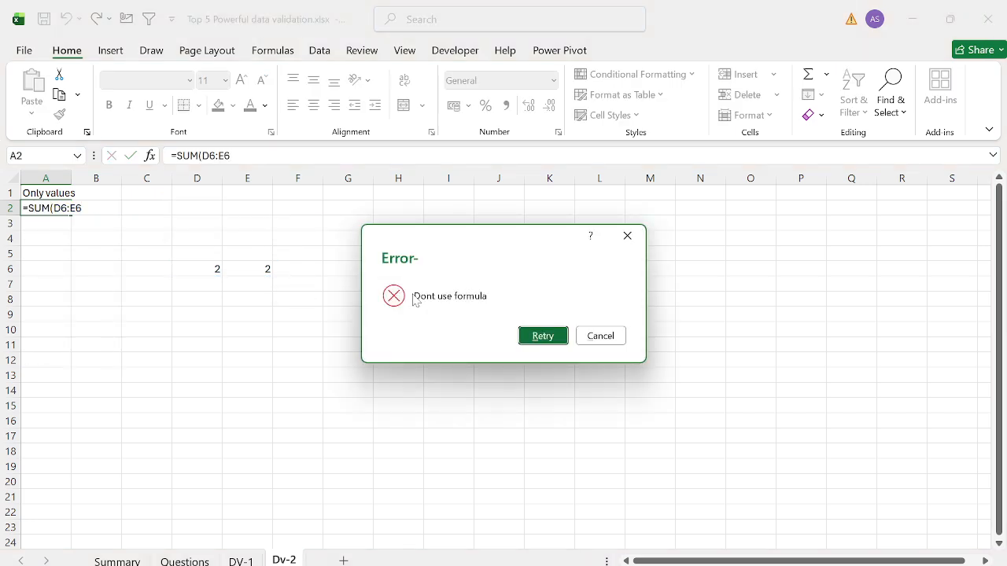
key("Escape")
Step: Enter the non-formula test values 12, qw and @@# in cells A3 to A5
type("12")
key("Return")
type("qw")
key("Return")
type("@@#")
key("Return")
Step: Try to enter the formula =C7+B7 in cell A7, then cancel the entry
key("Return")
key("Home")
type("'")
key("Return")
key("Return")
type("=C7+B7")
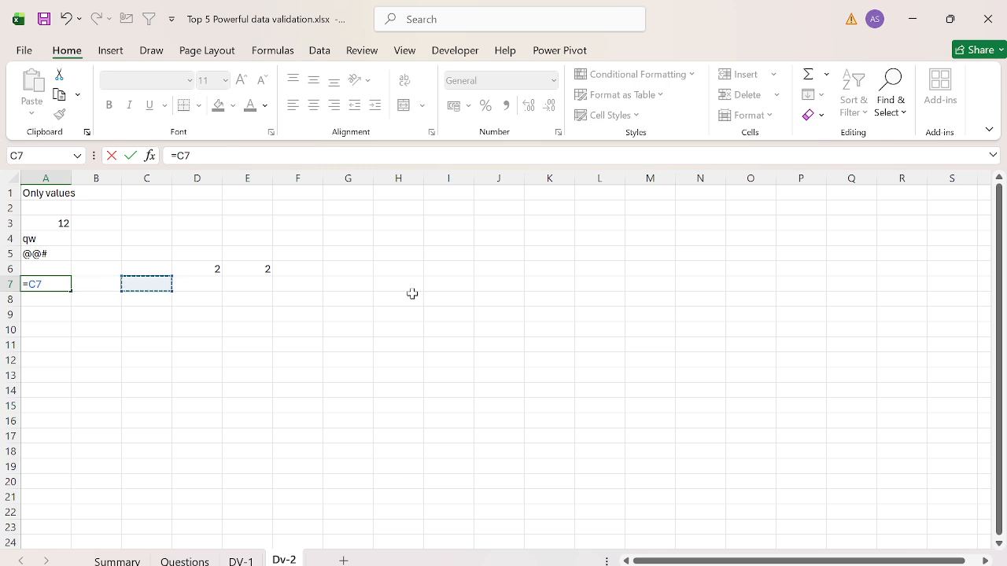
key("Return")
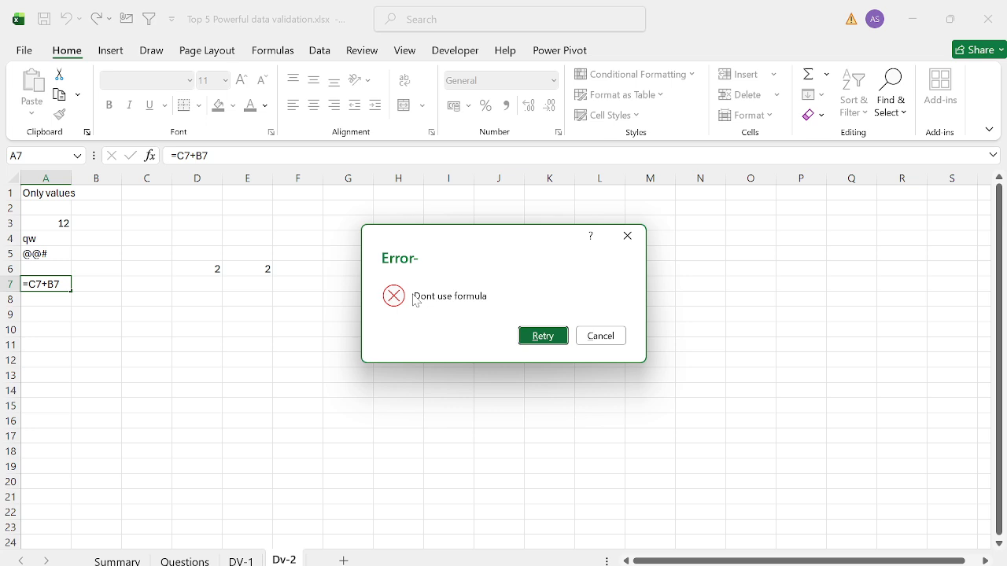
key("Escape")
key("Right")
Step: Center the contents of column A horizontally and return to cell A1
key("ctrl+Home")
key("ctrl+space")
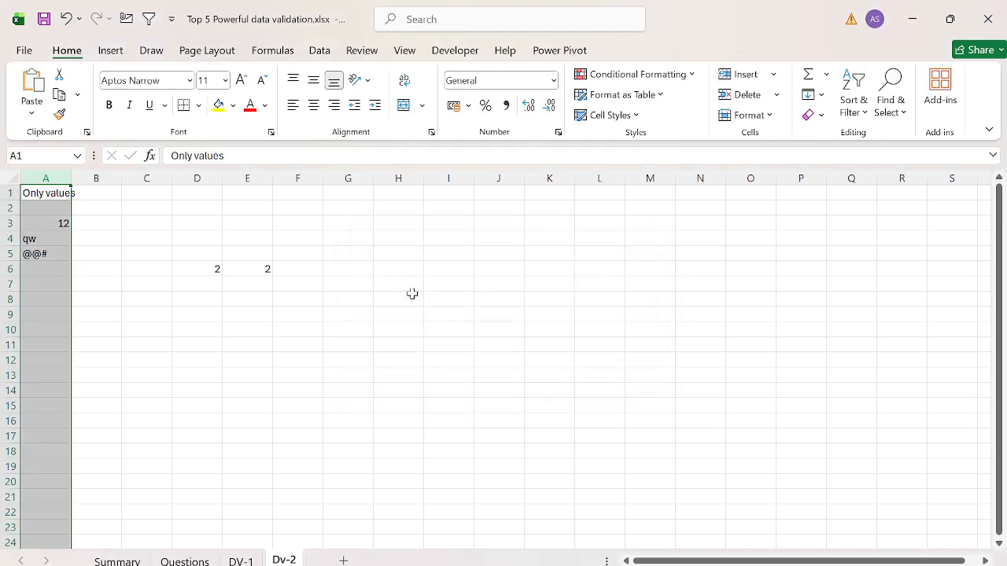
key("alt+h")
key("a")
key("c")
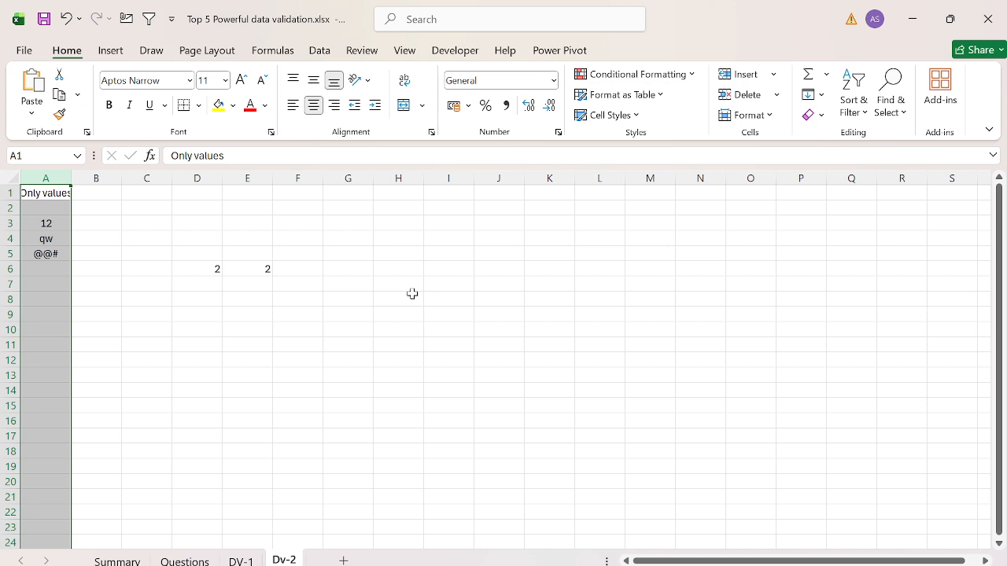
key("ctrl+Home")
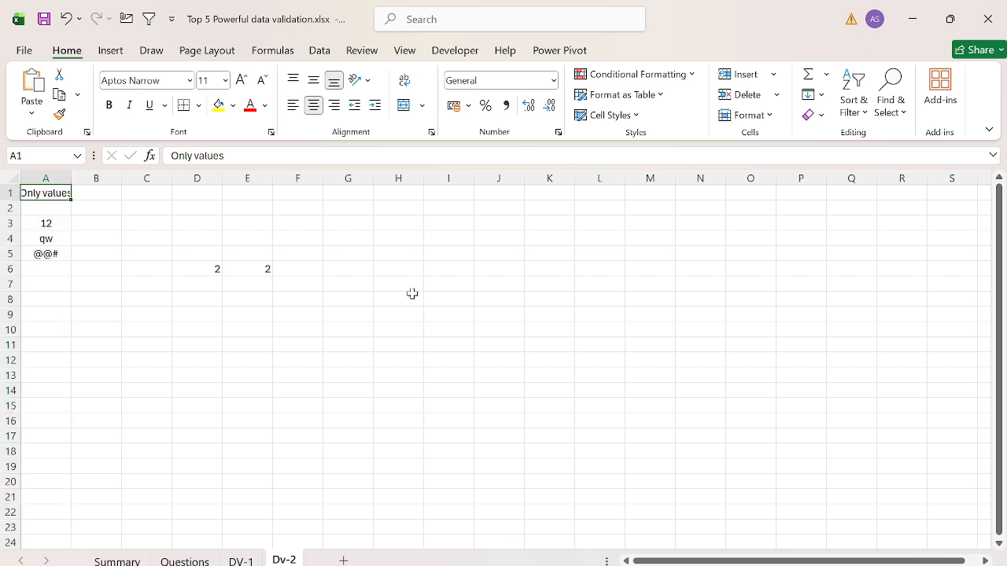
Step: Check question Q-3 on the Questions sheet and add a new worksheet named Dv-3
key("ctrl+Page_Up")
key("ctrl+Page_Up")
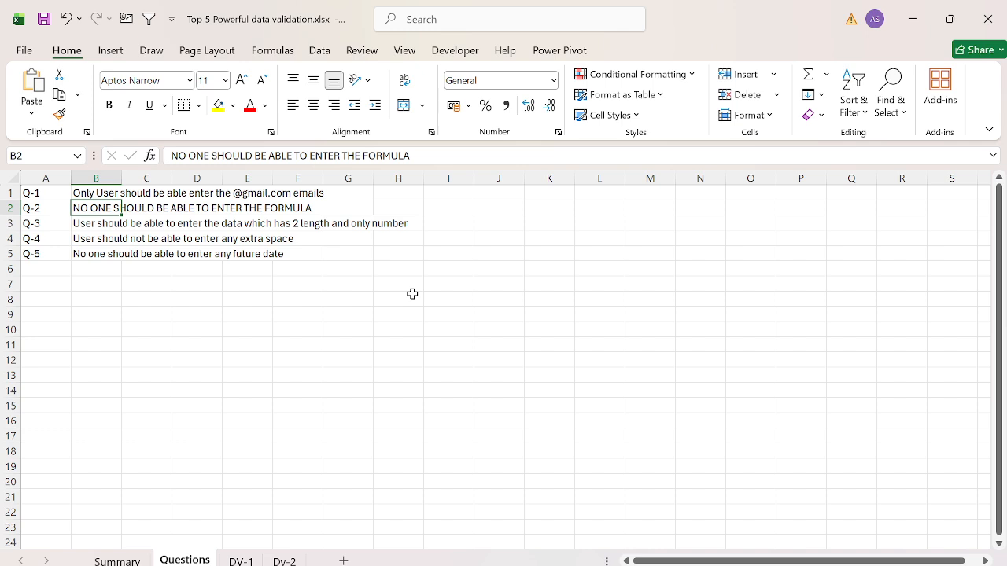
key("Down")
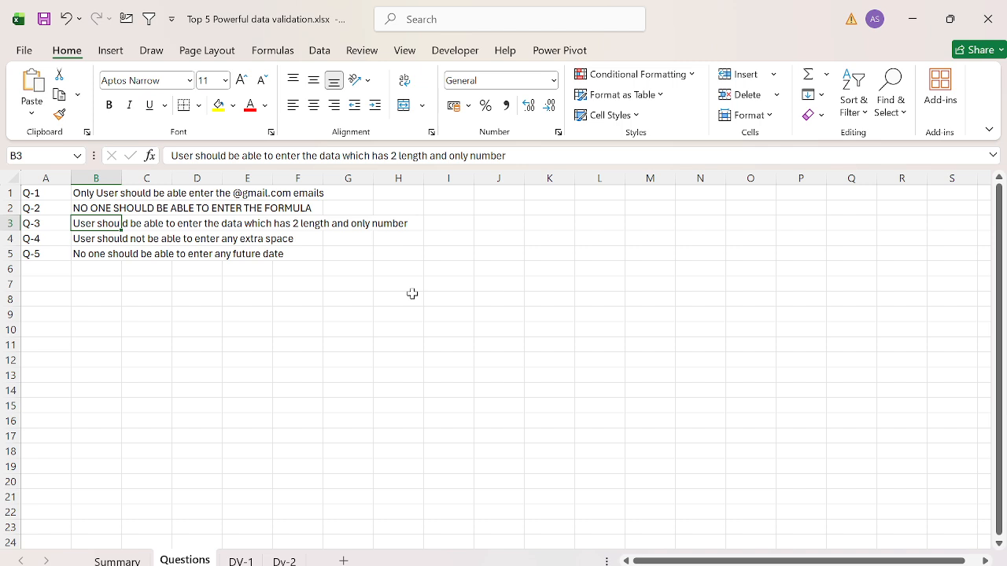
key("ctrl+Page_Down")
key("ctrl+Page_Down")
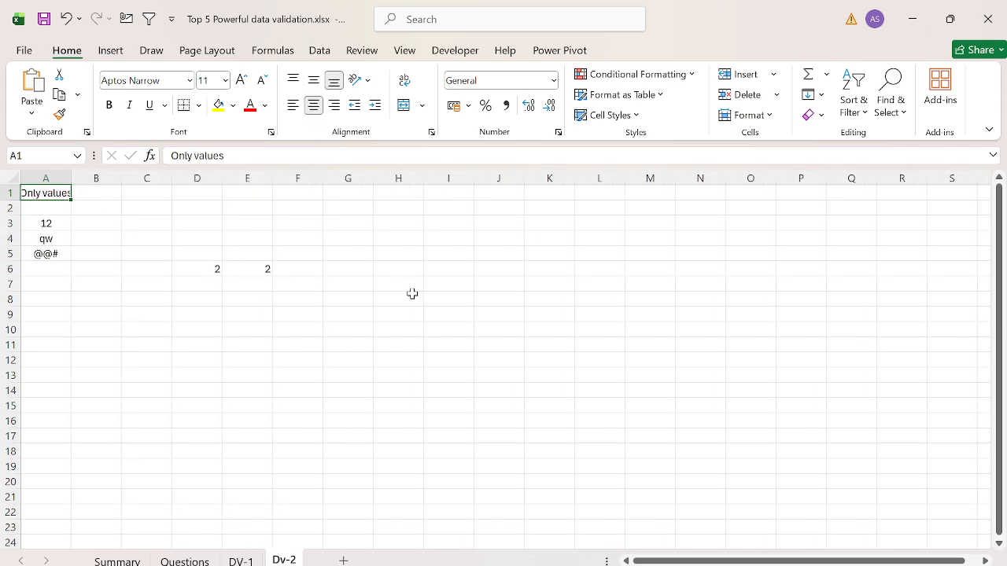
left_click(346, 560)
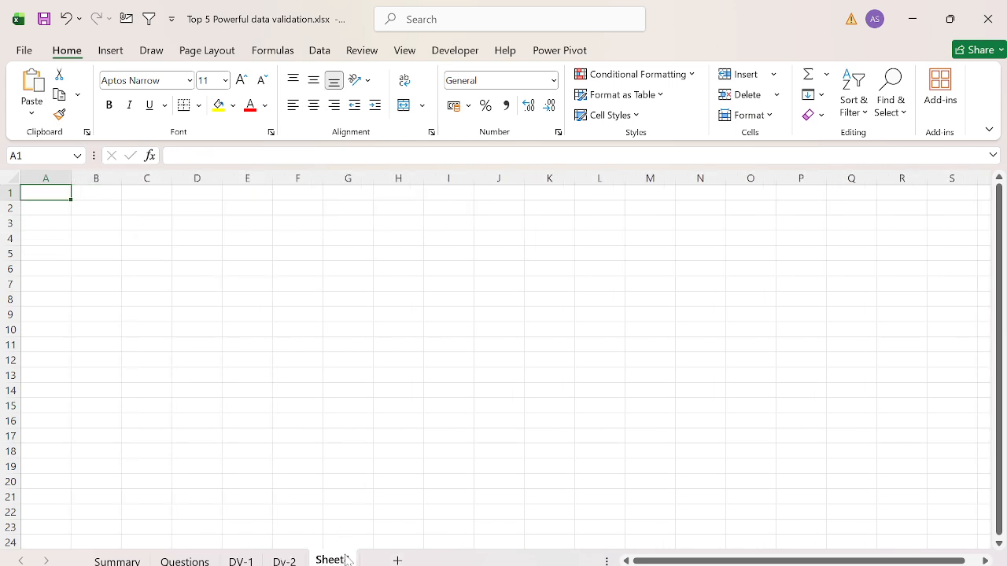
type("Dv-3")
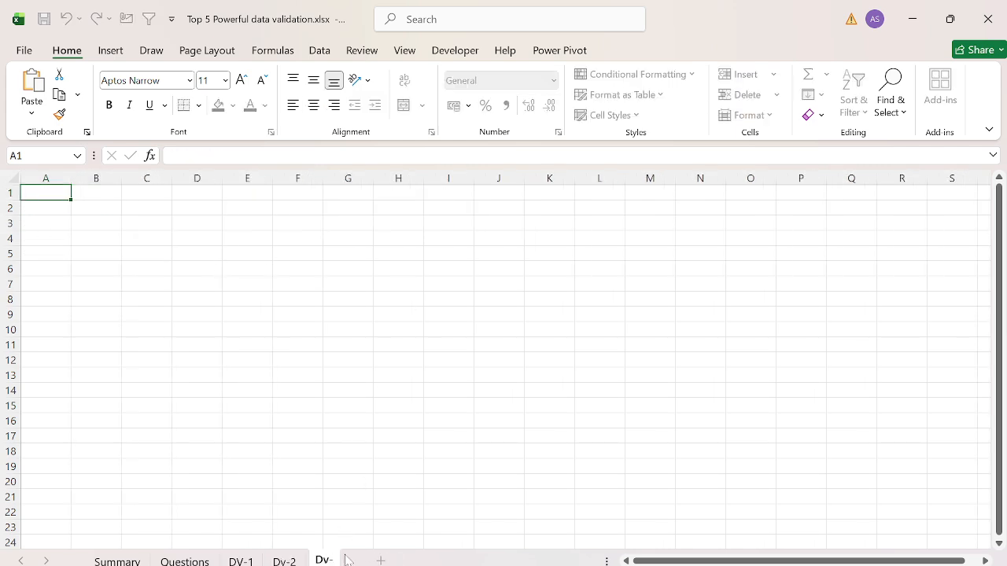
key("Return")
Step: Enter the heading "Data" in cell A1 of the Dv-3 sheet
type("Data")
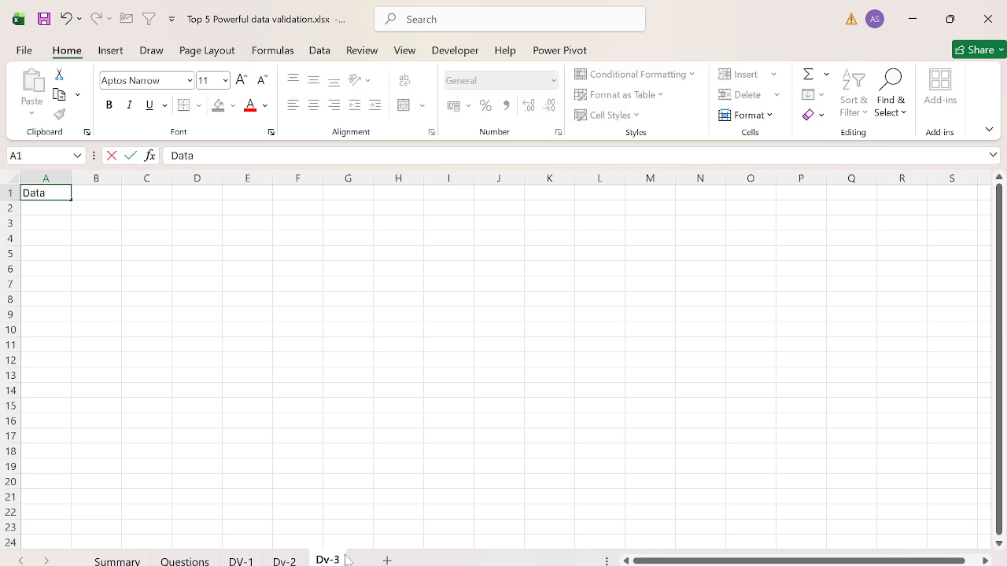
key("Return")
key("Right")
key("Right")
key("Right")
key("Up")
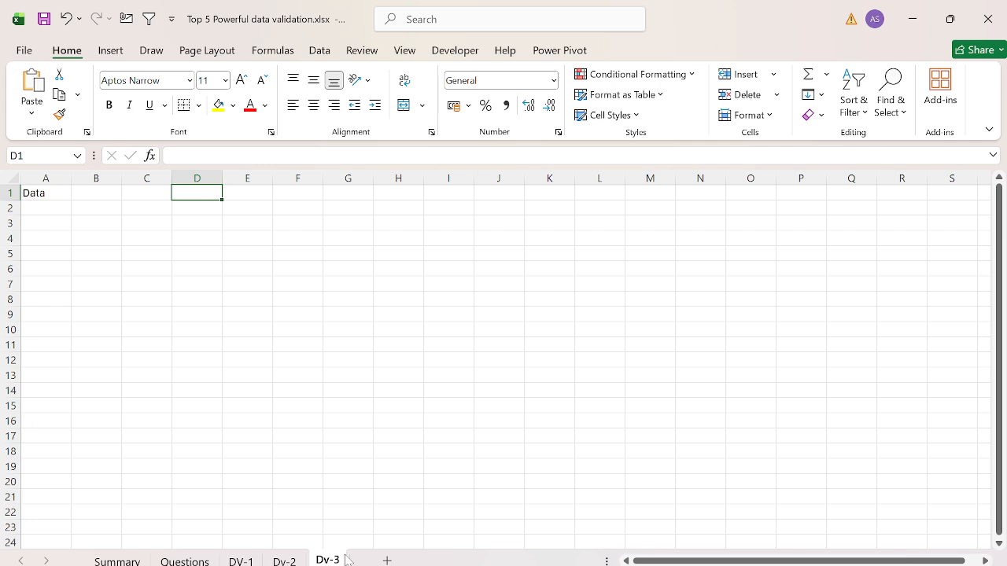
key("ctrl+Home")
key("ctrl+shift+Down")
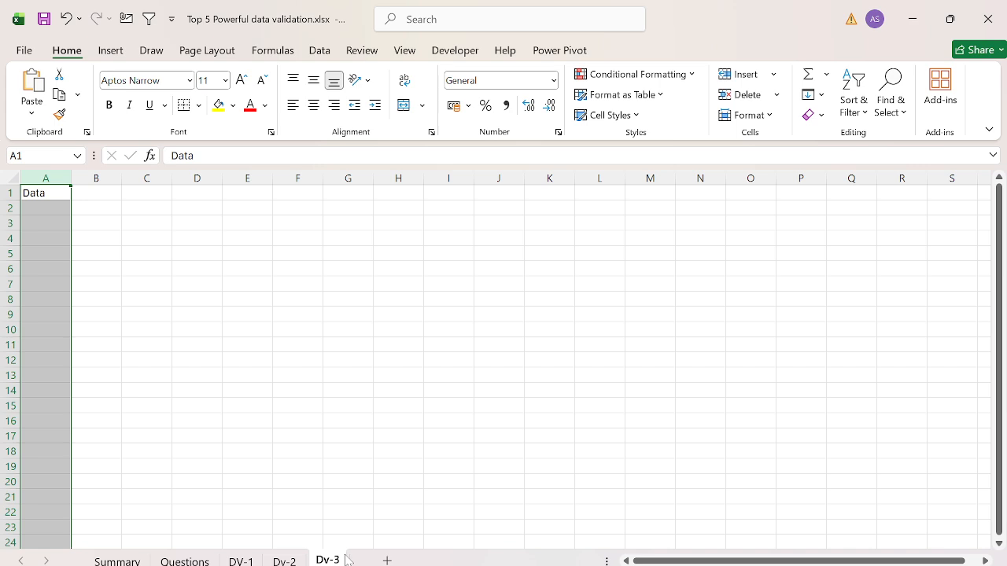
key("Right")
key("Left")
key("ctrl+shift+Down")
key("Right")
key("Right")
key("Right")
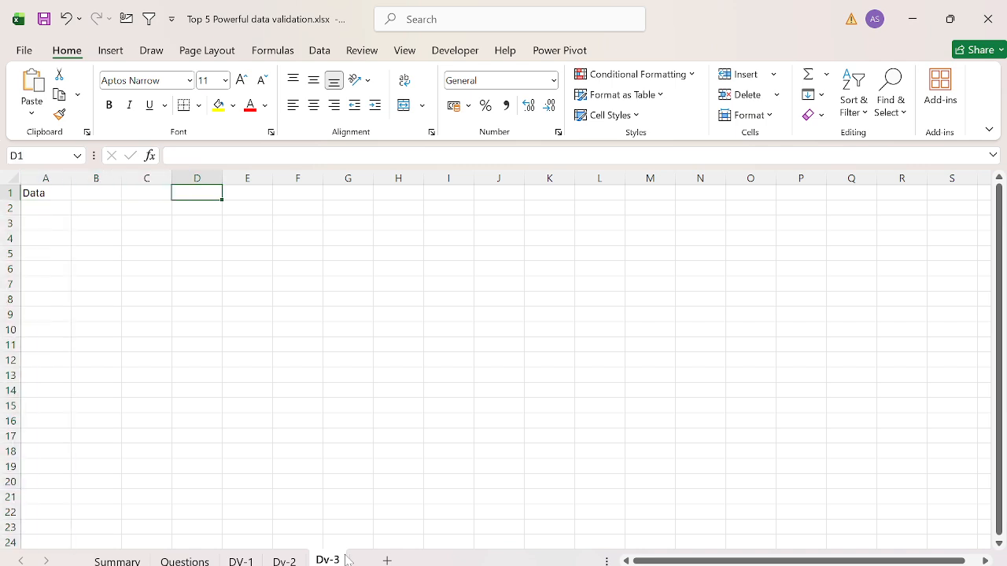
key("Right")
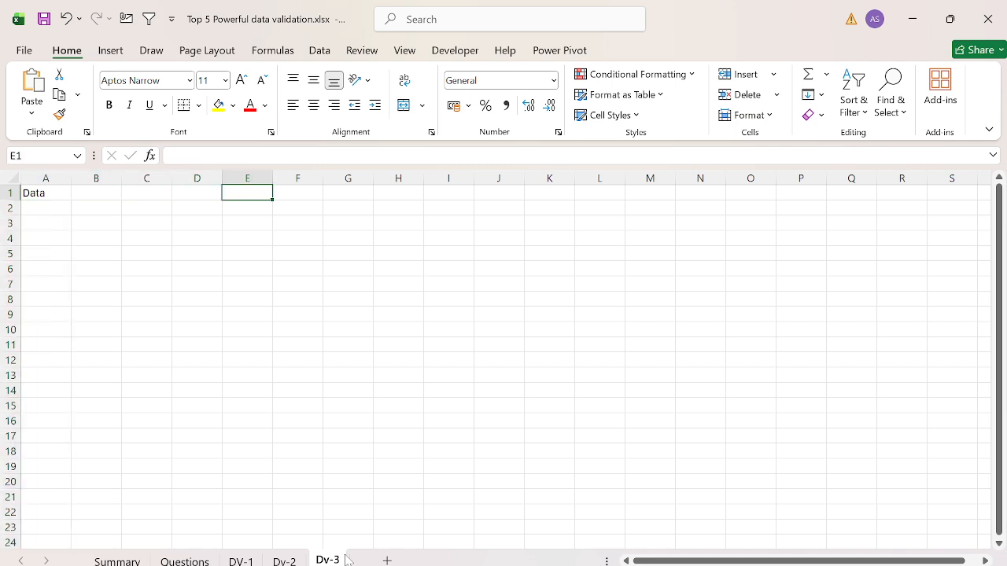
Step: Start a data validation rule for the whole of column A on the Dv-3 sheet, allowing Custom criteria
key("Home")
key("ctrl+shift+Down")
key("alt+a+v+v")
key("alt+Down")
key("Down")
key("Down")
key("Down")
key("Down")
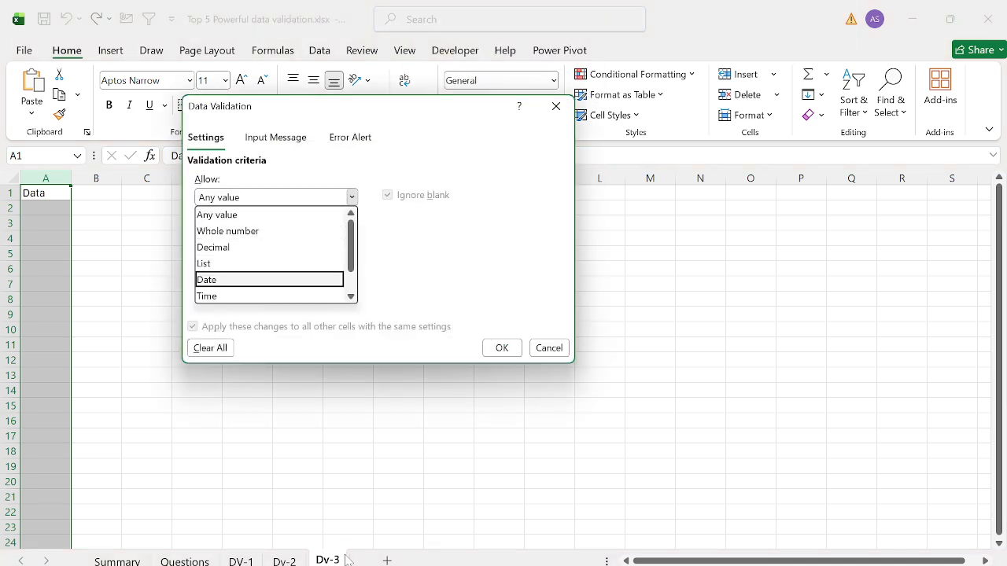
key("Down")
key("Down")
key("Down")
key("Return")
Step: Enter the validation formula =And(len(A1)=2,Isnumber(A1)) for column A
key("Tab")
key("Tab")
type("=And(")
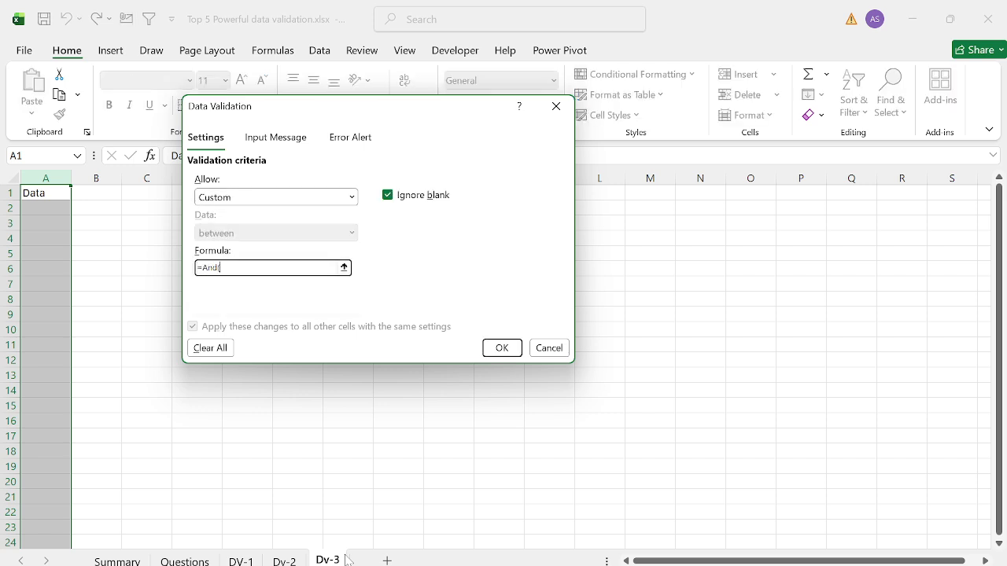
type("len(A1)=2,Isnumber(A1))")
Step: Set the title of the validation rule's error alert to "Error-"
left_click(362, 137)
left_click(421, 219)
type("rror")
key("ctrl+a")
type("Error")
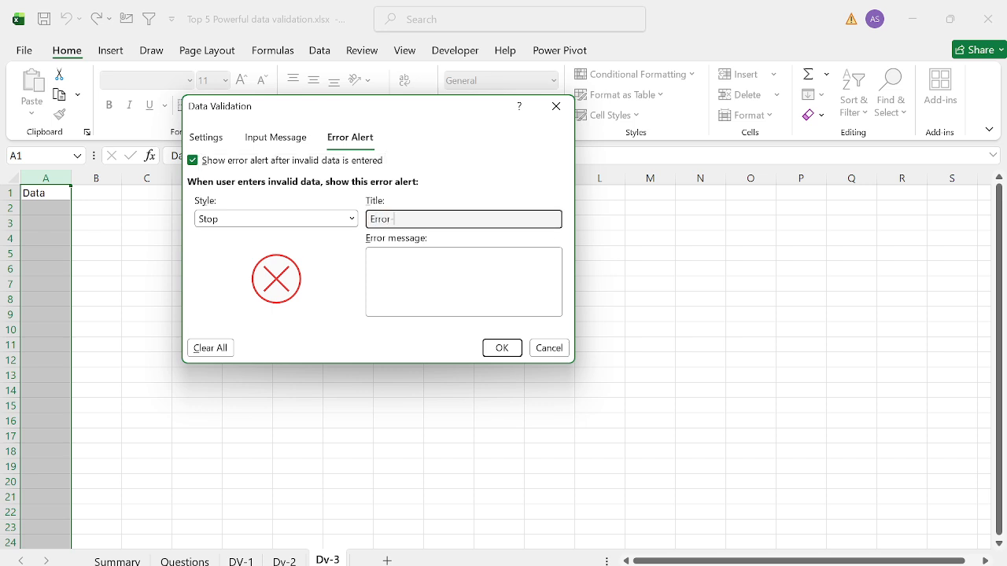
Step: Set the error message to "Please Enter the values which has 2 legth and it should be only number." and apply the rule
key("Tab")
type("You")
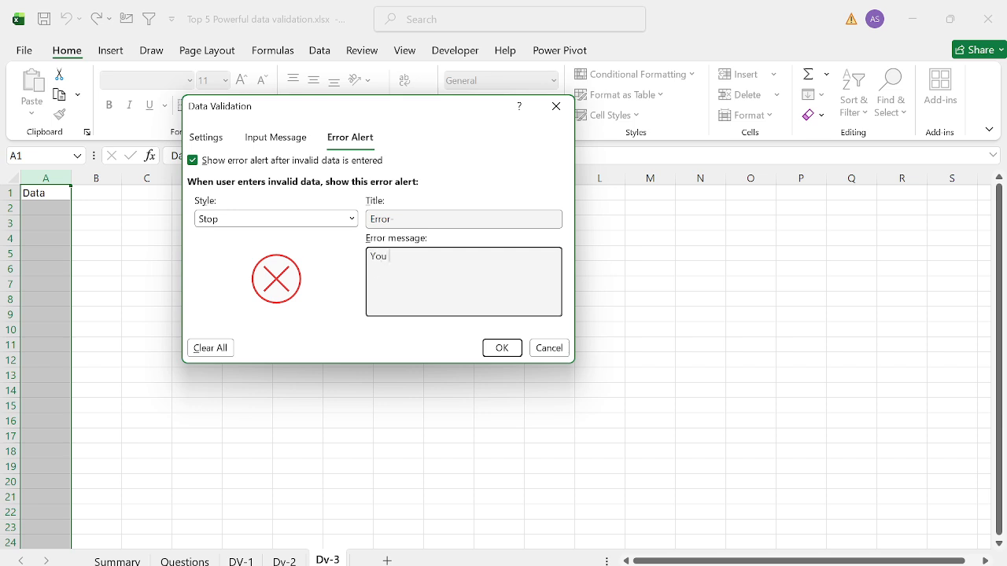
key("ctrl+a")
type("Please Enter the values which has 2 legth and it should be only number.")
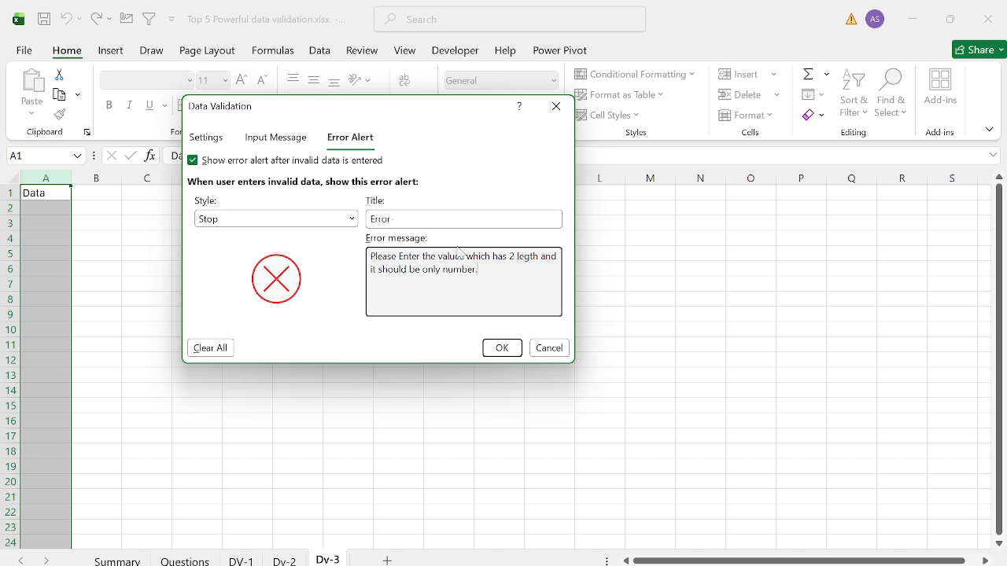
left_click(501, 348)
Step: Test the rule in cell A2 with the text "qw", cancel that entry, and enter 12 instead
type("qw")
key("Return")
key("Escape")
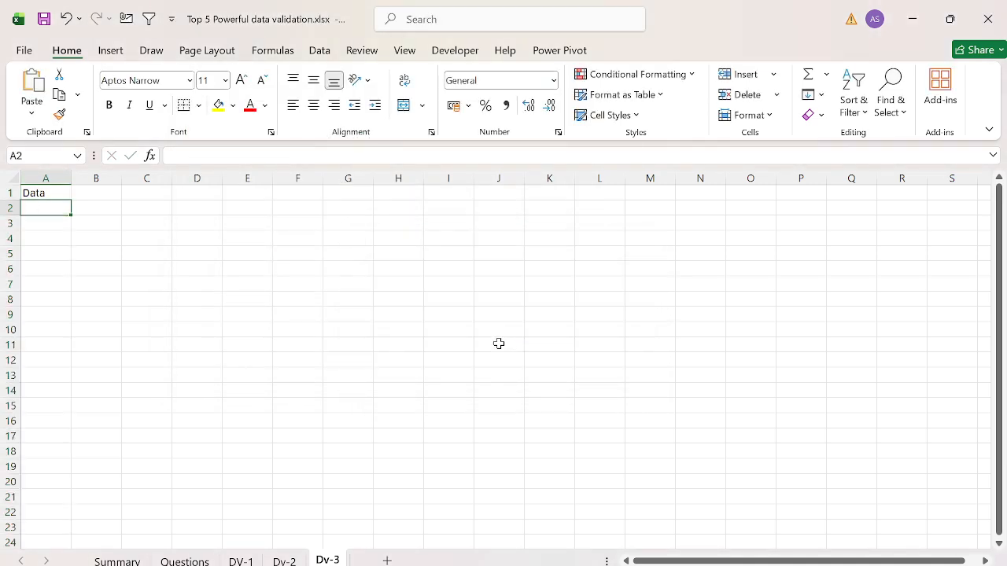
type("12")
key("Return")
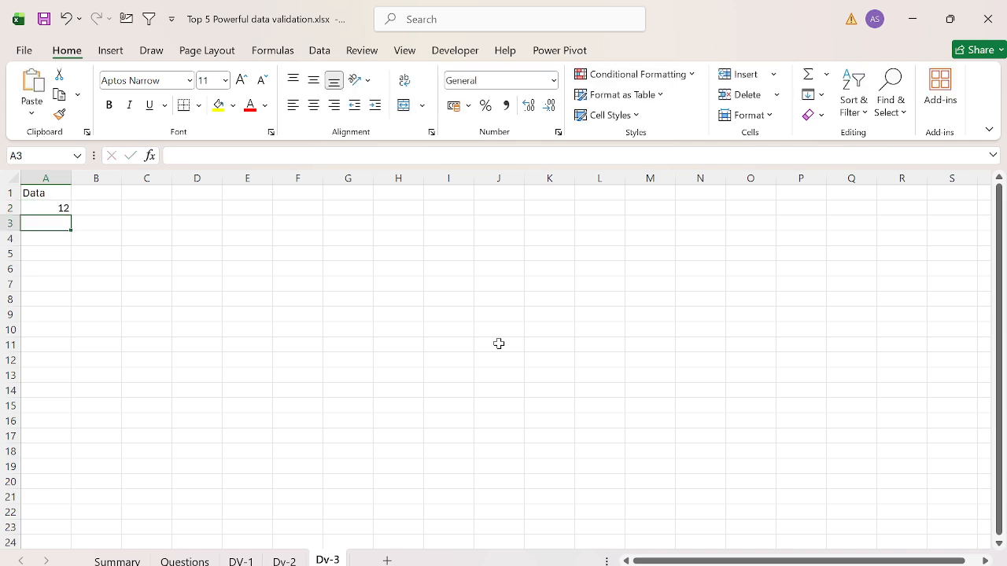
Step: Try to enter the three-digit number 123 in cell A3 and cancel the entry
type("123")
key("Return")
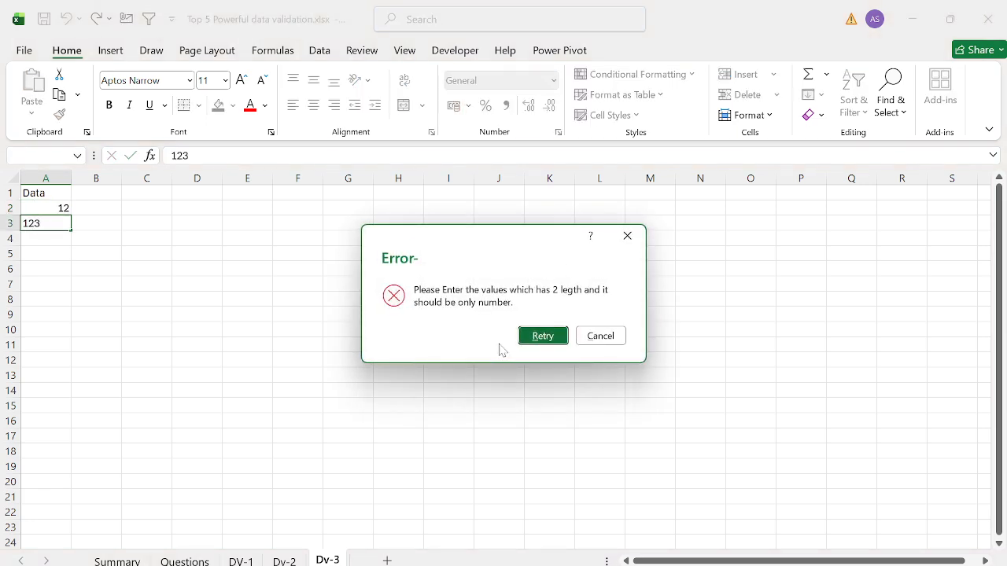
key("Escape")
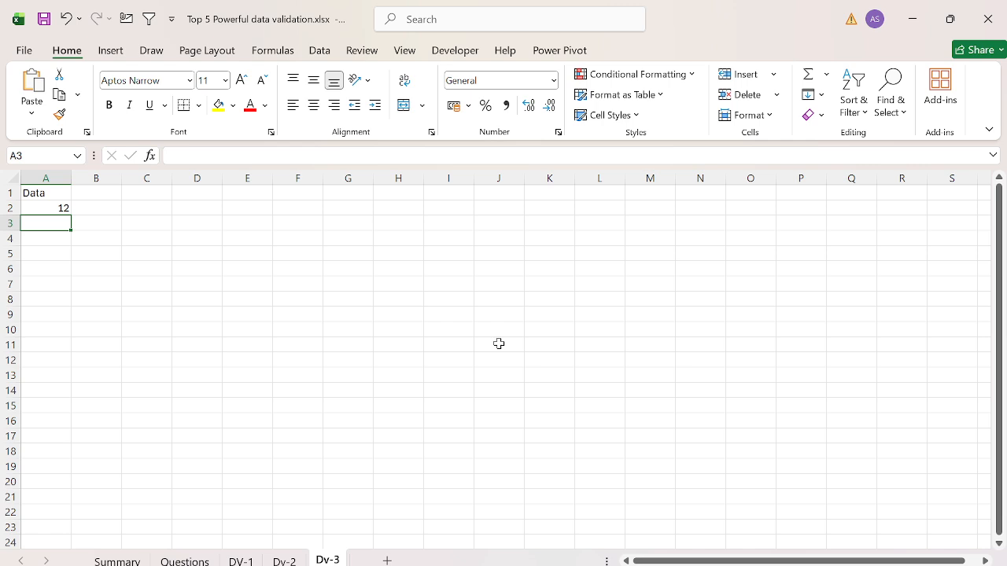
Step: Check question Q-4 on the Questions sheet and return to the Dv-3 sheet
key("ctrl+Page_Up")
key("ctrl+Page_Up")
key("ctrl+Page_Up")
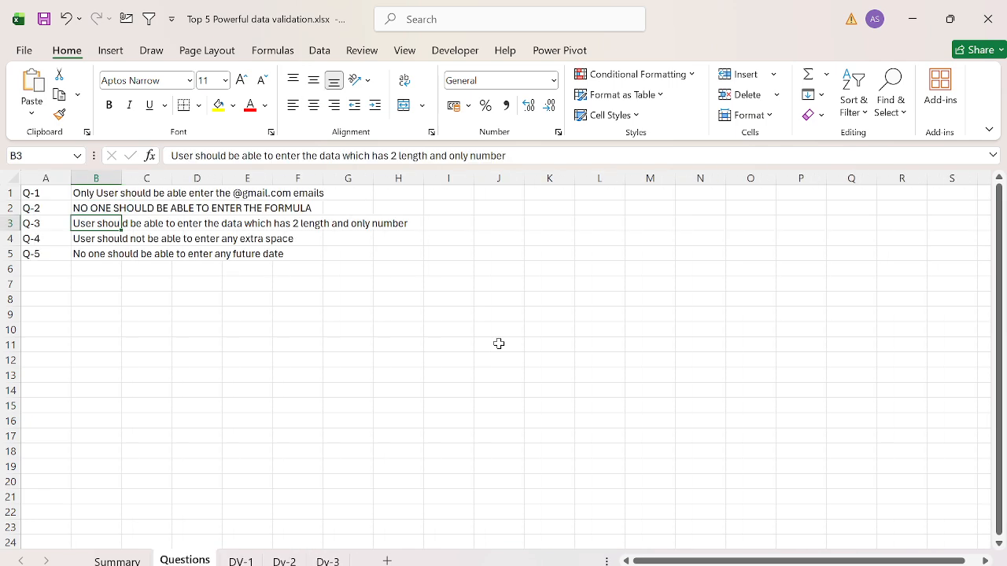
key("Down")
key("Left")
key("shift+Right")
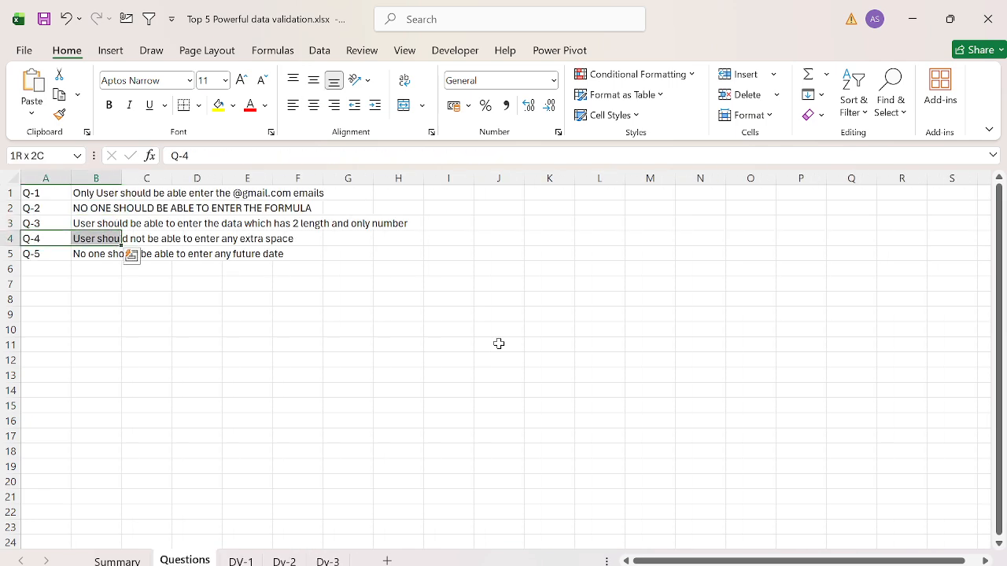
key("shift+Left")
key("ctrl+Page_Down")
key("ctrl+Page_Down")
key("ctrl+Page_Down")
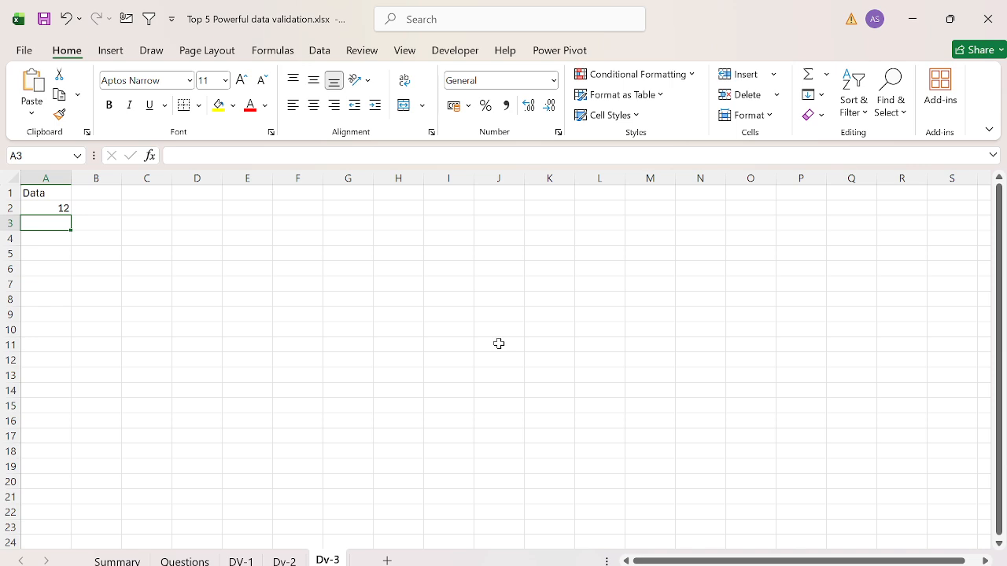
Step: Add a new worksheet named Dv-4 and enter the heading "Data" in its cell A1
left_click(386, 560)
key("alt+h")
type("orDv-")
type("4")
key("Return")
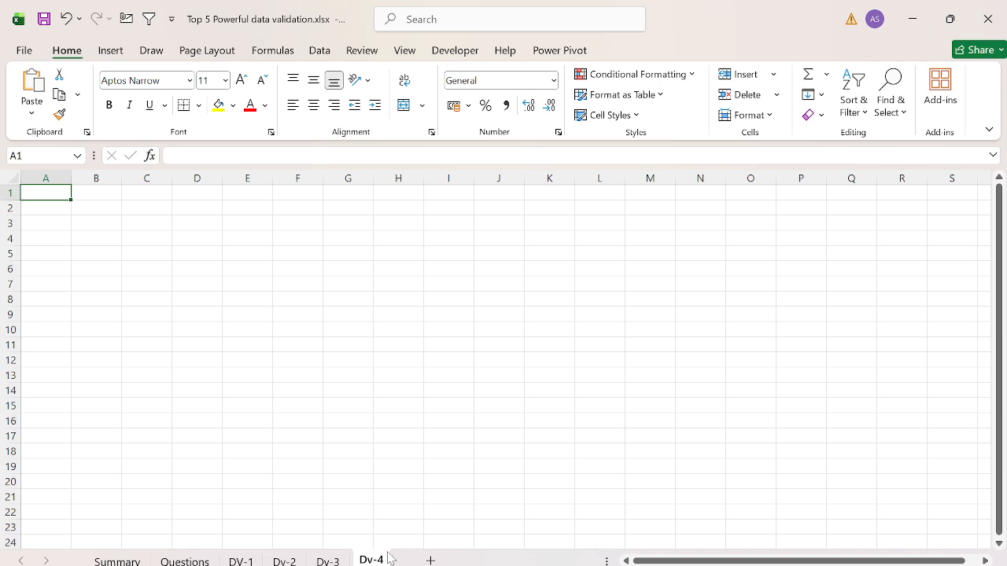
type("ta")
key("Return")
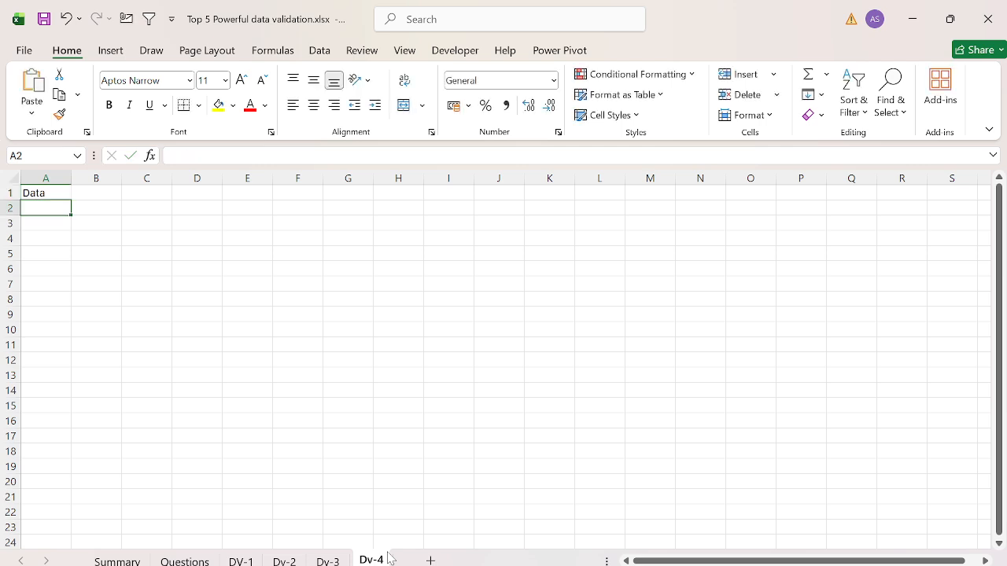
Step: Enter a sample full name with a single space between the words in cell C2
key("Up")
key("ctrl+space")
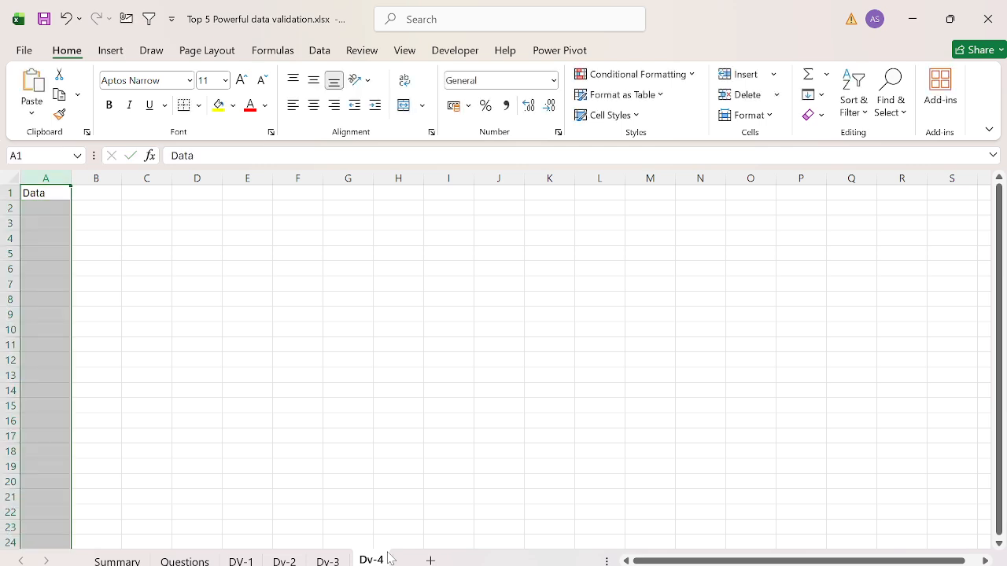
key("Down")
key("Right")
key("Right")
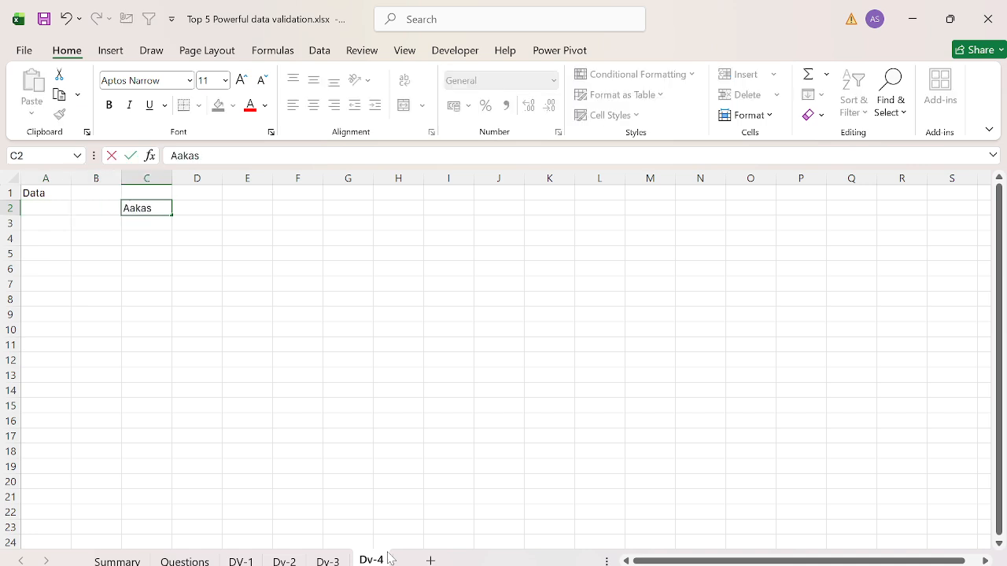
key("Return")
key("Return")
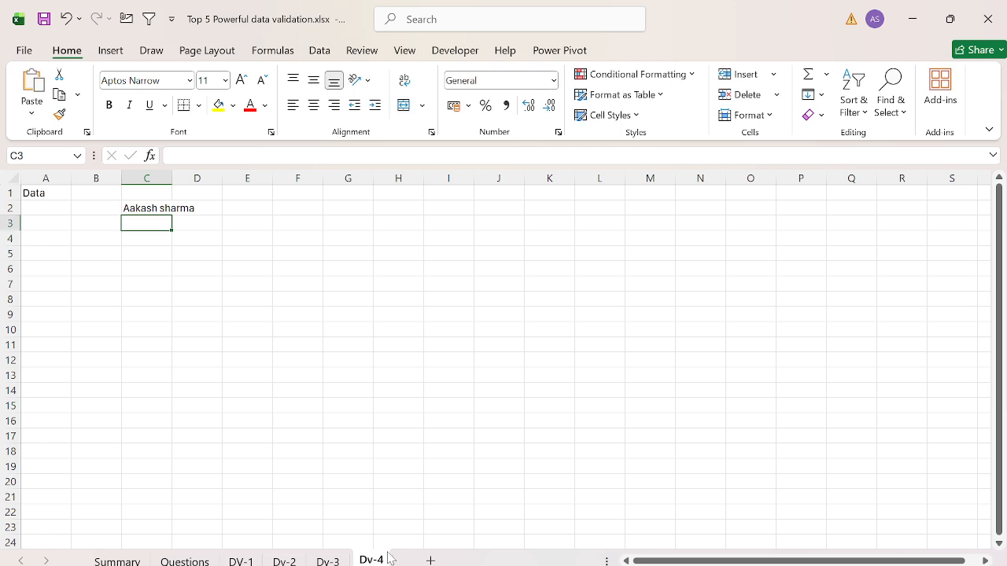
Step: Inspect the space inside the sample name in cell C2, delete the cell's contents and return to cell A1
key("Up")
key("Up")
key("F2")
key("ctrl+Left")
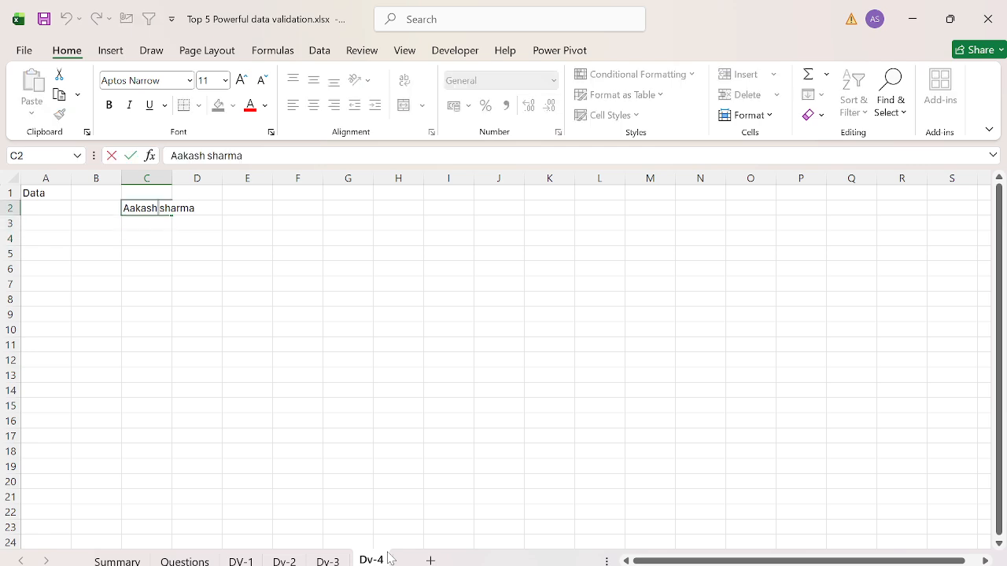
key("Escape")
key("Delete")
key("ctrl+Home")
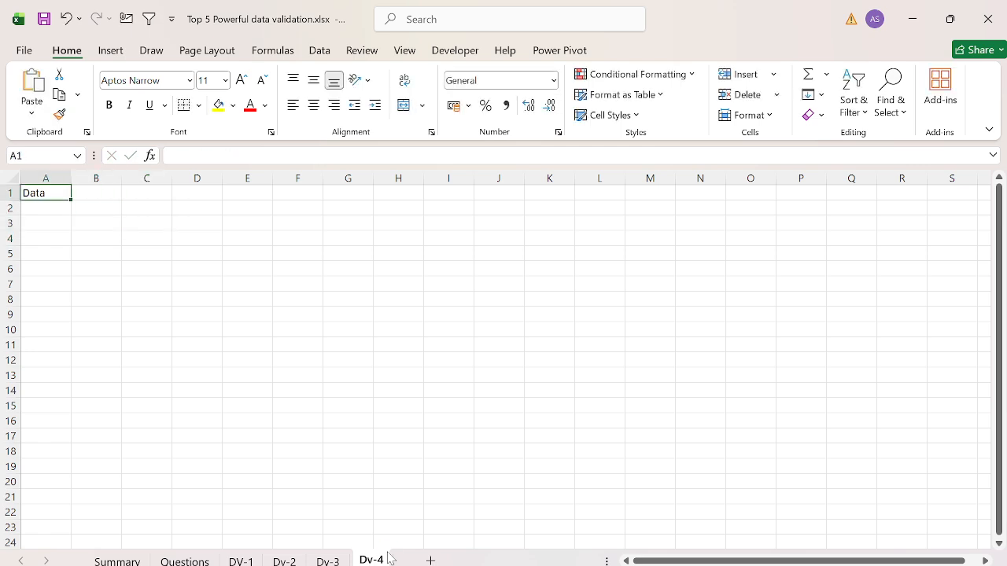
Step: Start a data validation rule for the whole of column A on the Dv-4 sheet, allowing Custom criteria
key("ctrl+space")
key("alt+d")
key("l")
key("Tab")
key("Down")
key("Down")
key("Down")
key("Down")
key("Down")
key("Down")
key("Down")
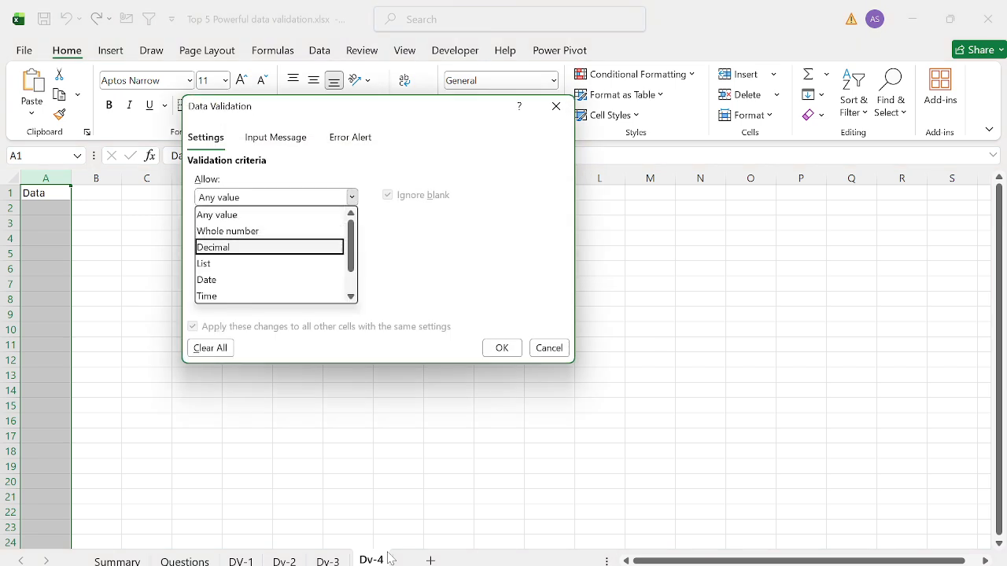
key("Return")
Step: Enter the validation formula =Trim(A1)=A1 for column A
key("Tab")
key("Tab")
type("=")
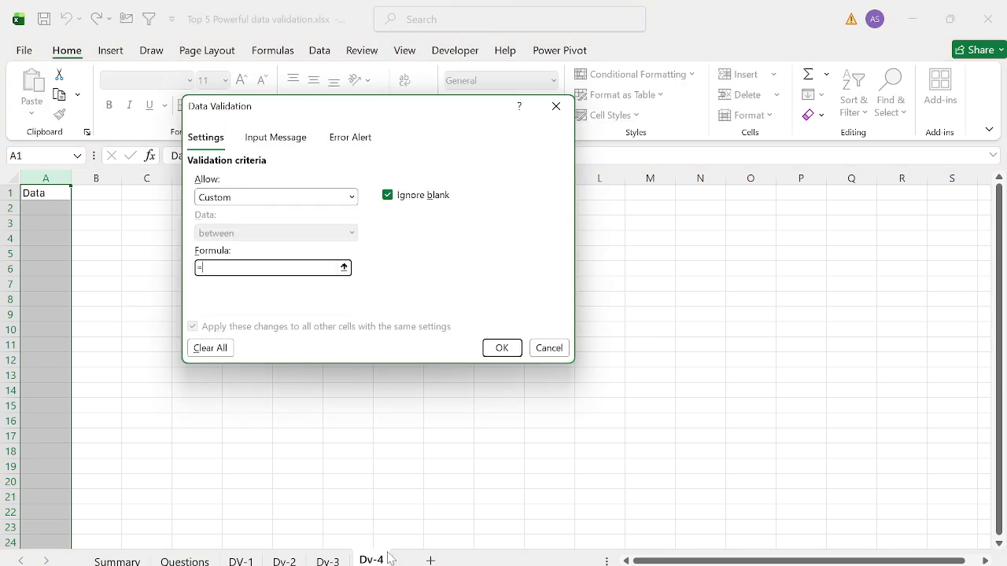
type("Trim(A1)=A1")
Step: Title the error alert of the extra-space rule "Error-"
left_click(350, 137)
left_click(441, 219)
type("Error")
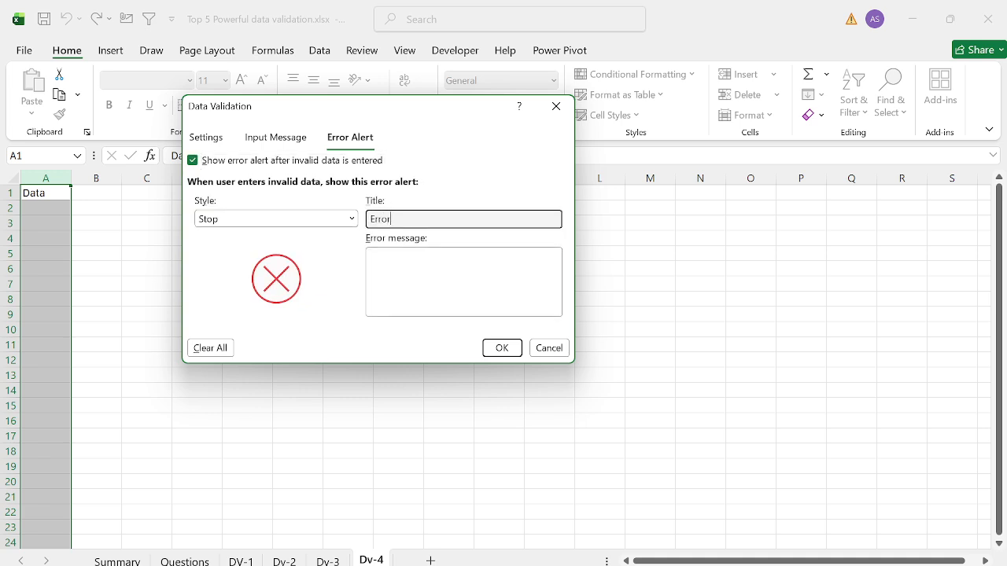
key("Tab")
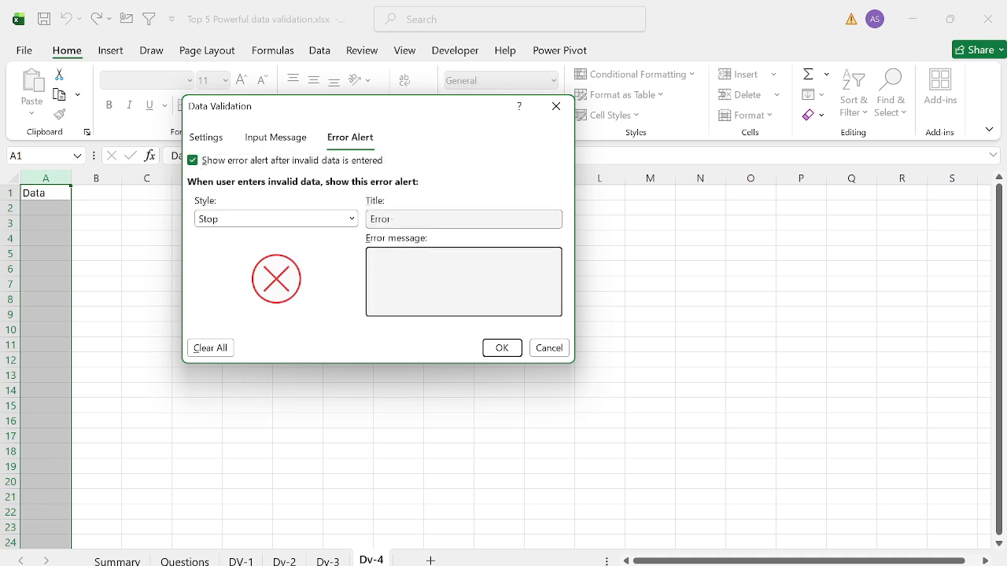
Step: Set the error message to "You have applied the extra space please remove then enter" and apply the rule
type("You have applied the extra space please ")
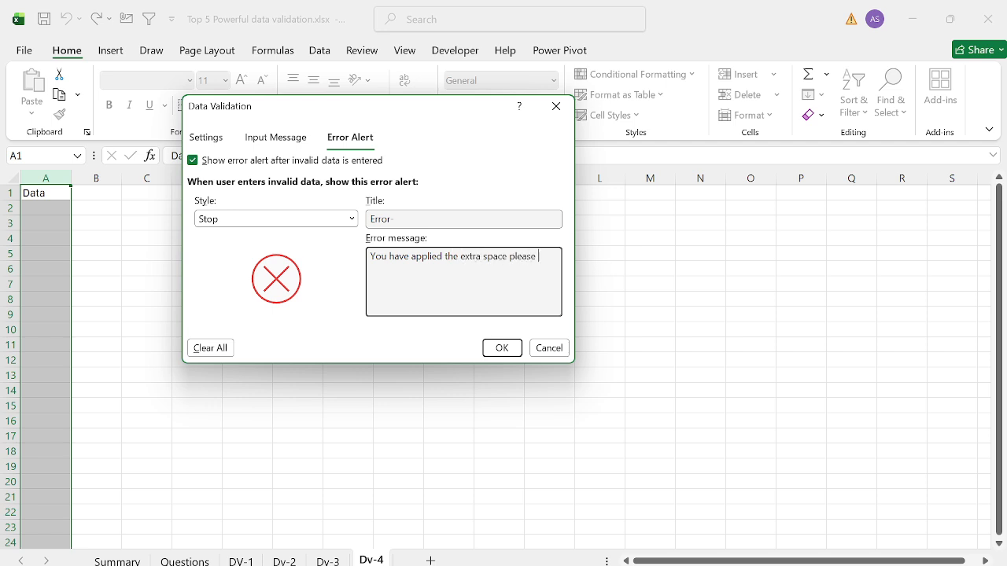
type("remove then enter")
left_click(501, 347)
Step: Enter a first name in cell A2, removing its trailing space on retry, and a single-spaced full name in A3
key("Down")
type("Aakash")
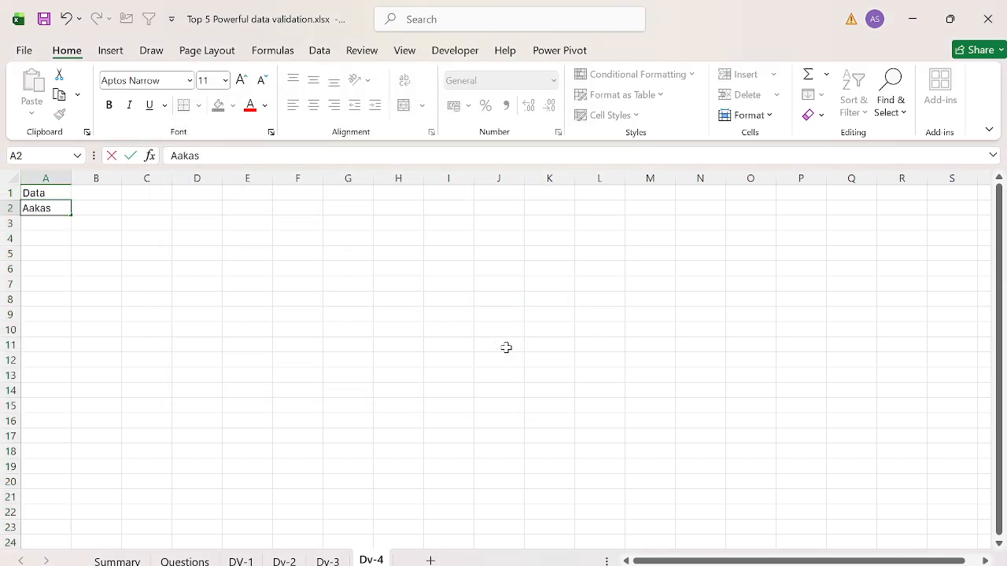
key("Return")
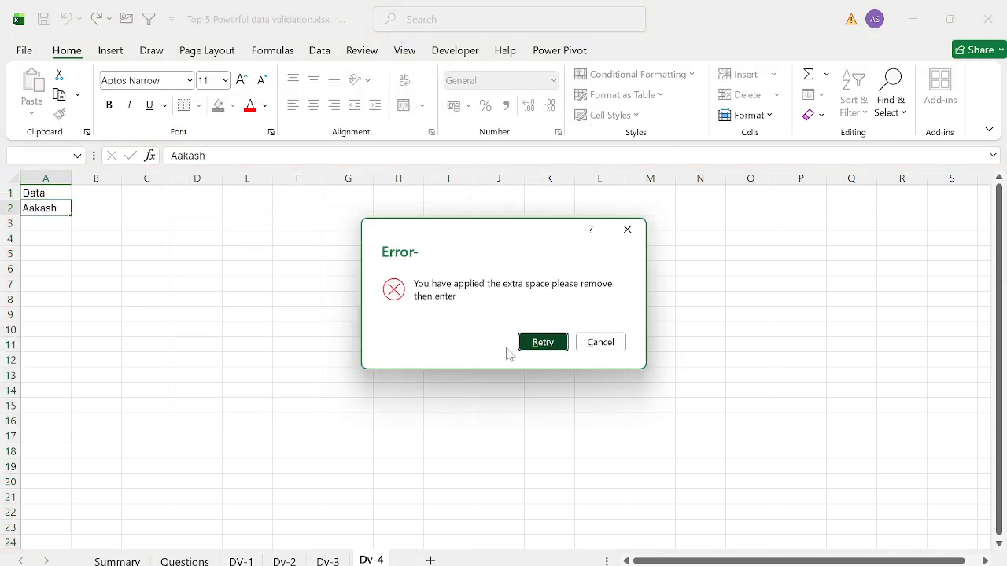
key("Return")
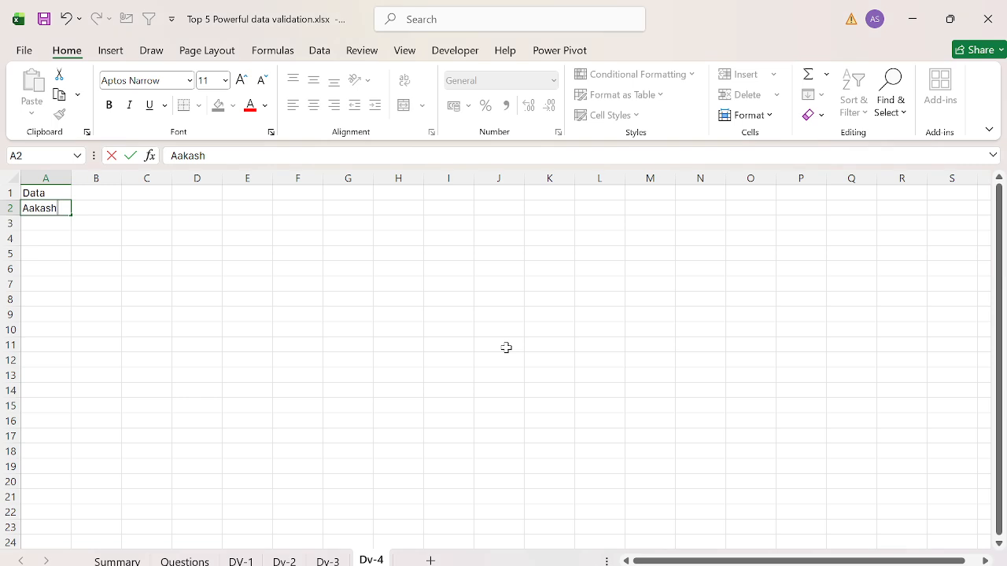
key("Return")
key("Return")
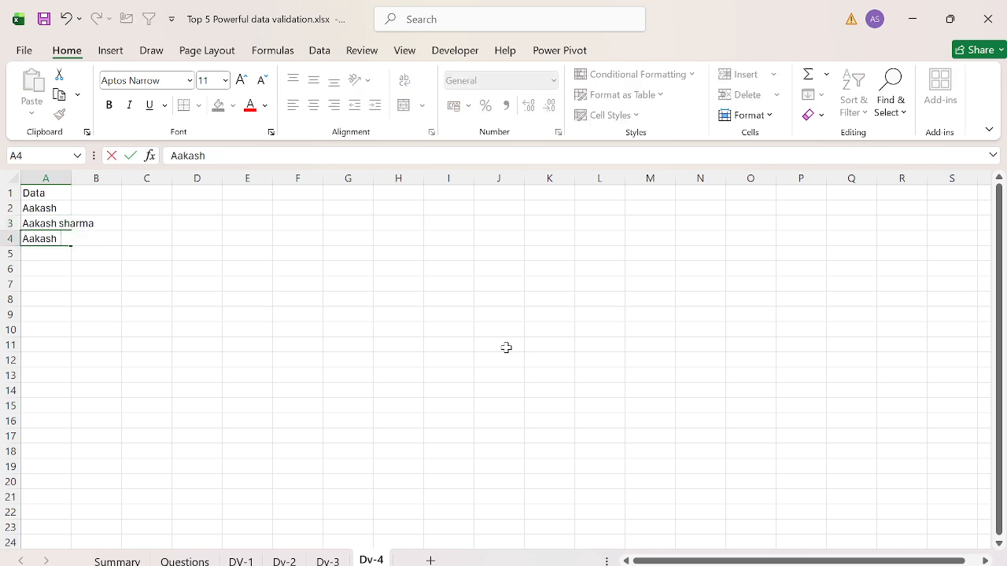
Step: Try to enter a full name with a double space between the words in cell A4 and cancel the entry
key("Return")
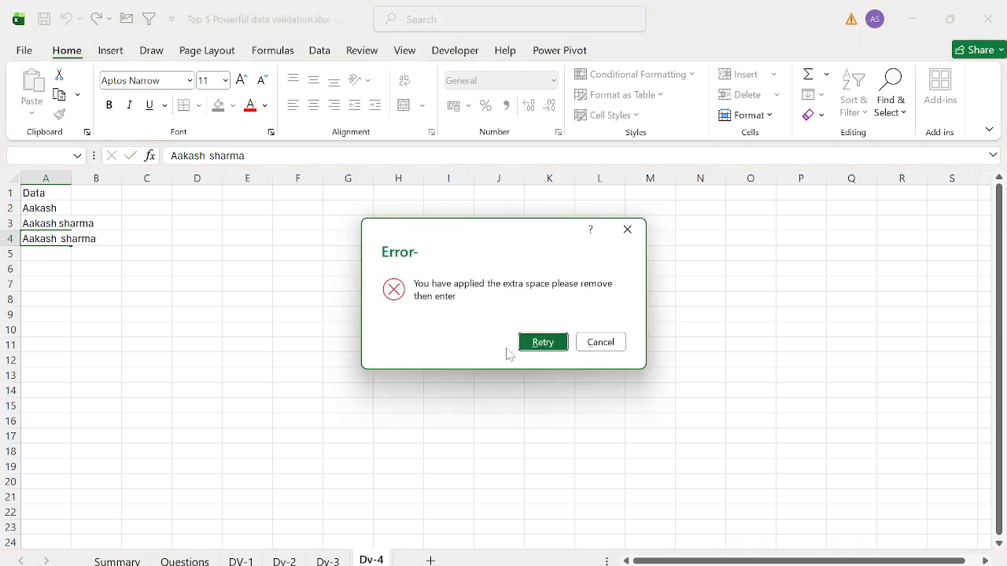
key("Escape")
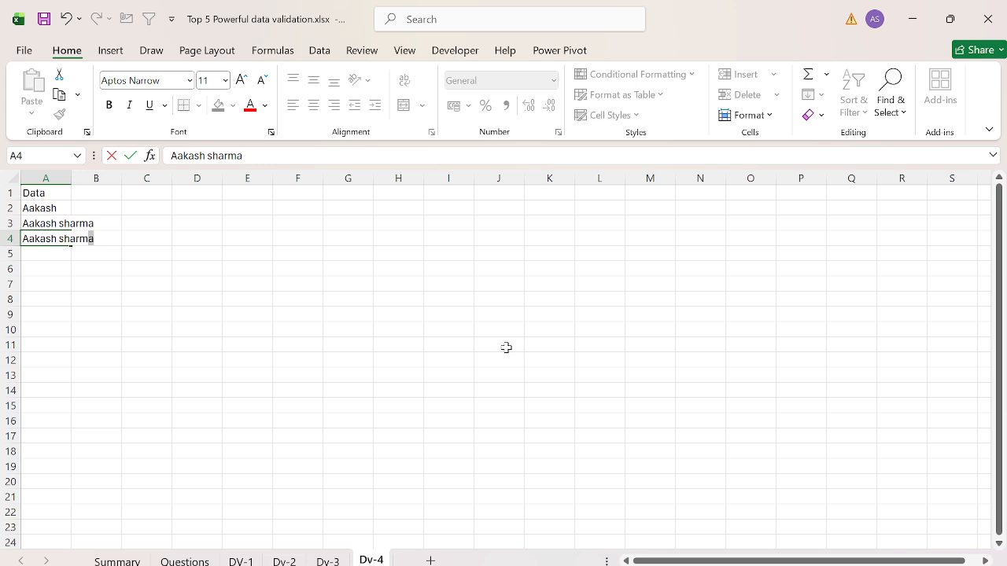
Step: Try to enter the full name with a trailing space in cell A4 and cancel the entry
key("Return")
key("Return")
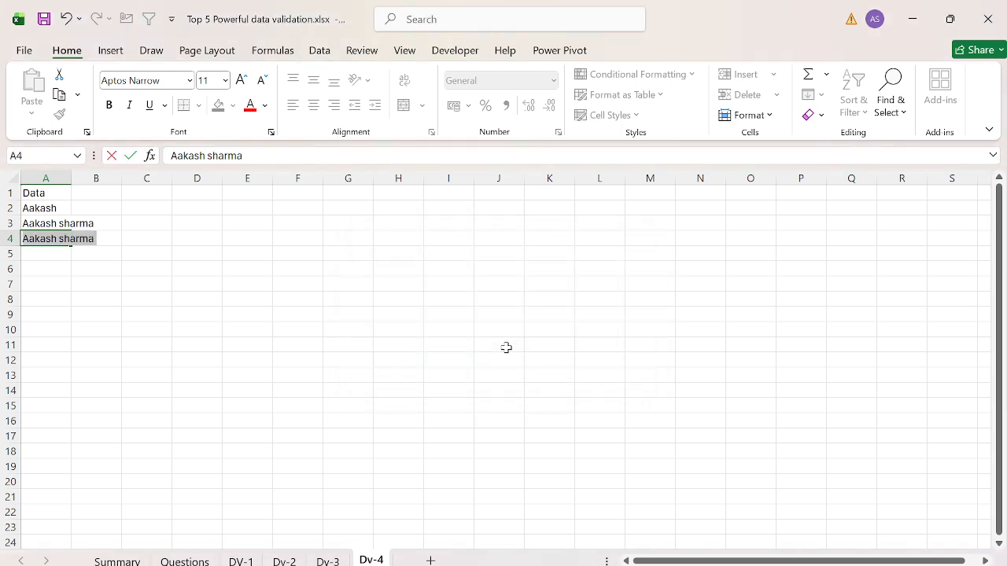
key("Escape")
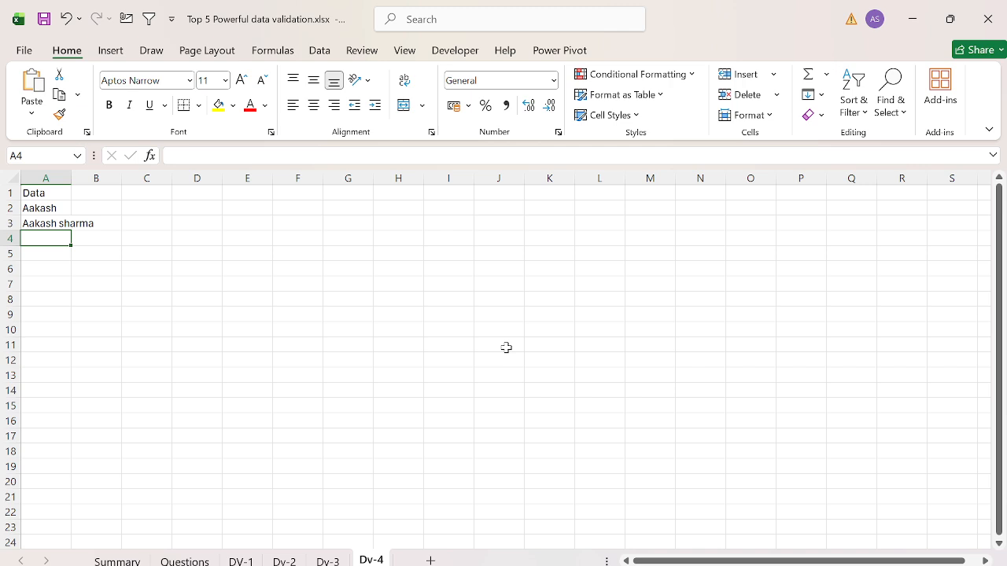
Step: Fit column A's width to its contents on the Dv-4 sheet and return to cell A1
key("ctrl+space")
key("alt+h")
key("o")
key("i")
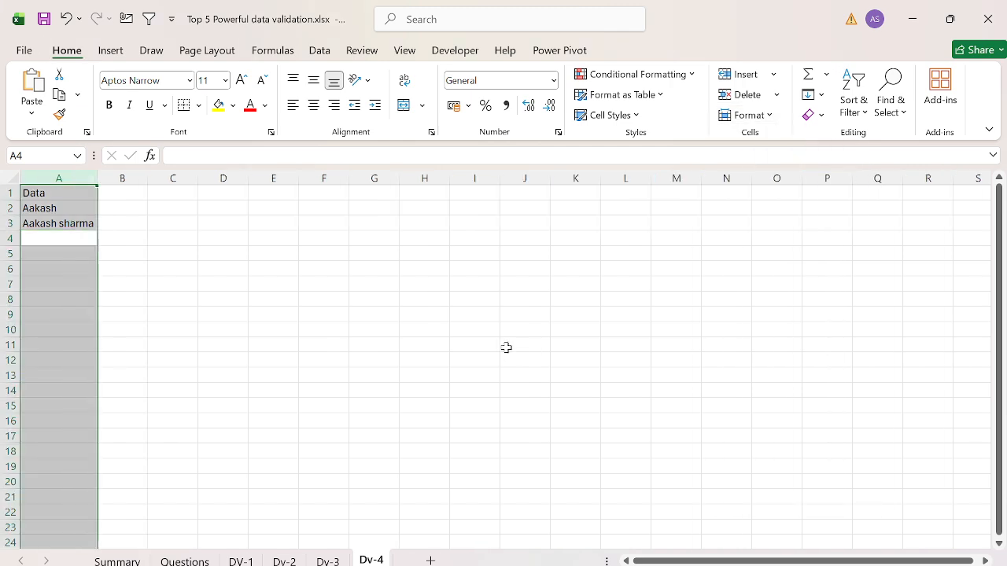
key("ctrl+Home")
Step: Review the Q-5 requirement on the Questions sheet and return to the Dv-4 sheet
key("ctrl+Page_Up")
key("ctrl+Page_Up")
key("ctrl+Page_Up")
key("ctrl+Page_Up")
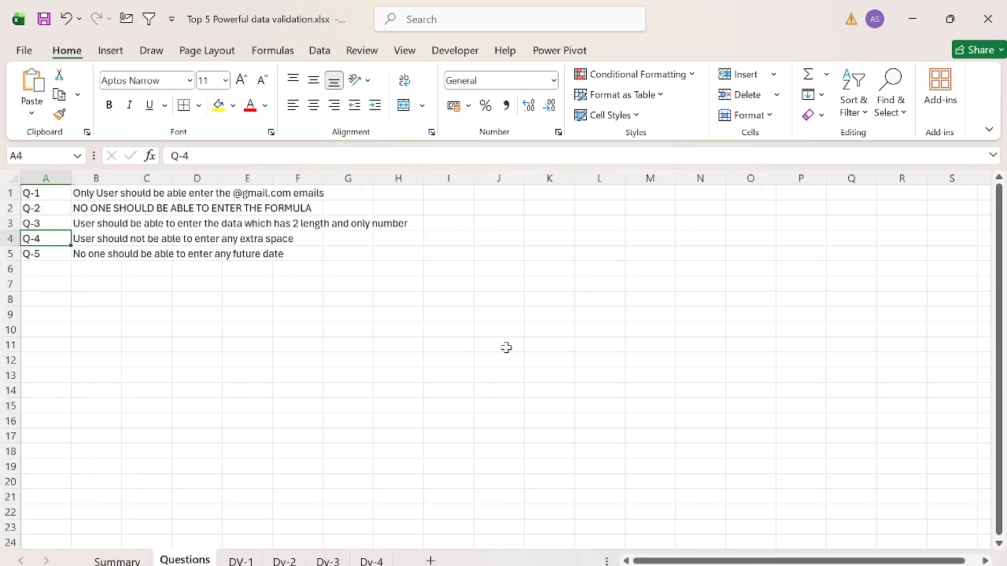
key("Down")
key("Right")
key("Left")
key("shift+Right")
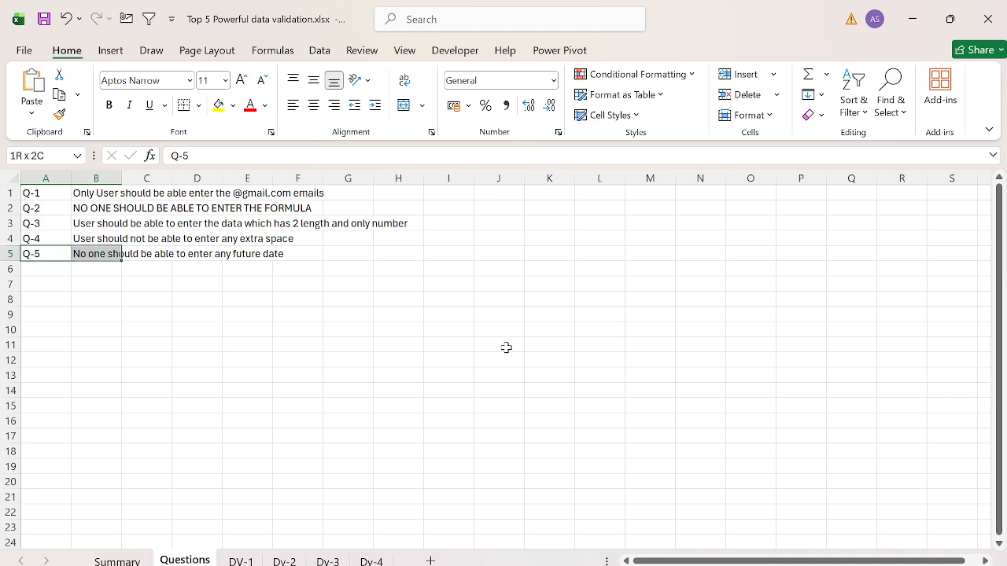
key("ctrl+Page_Down")
key("ctrl+Page_Down")
key("ctrl+Page_Down")
key("ctrl+Page_Down")
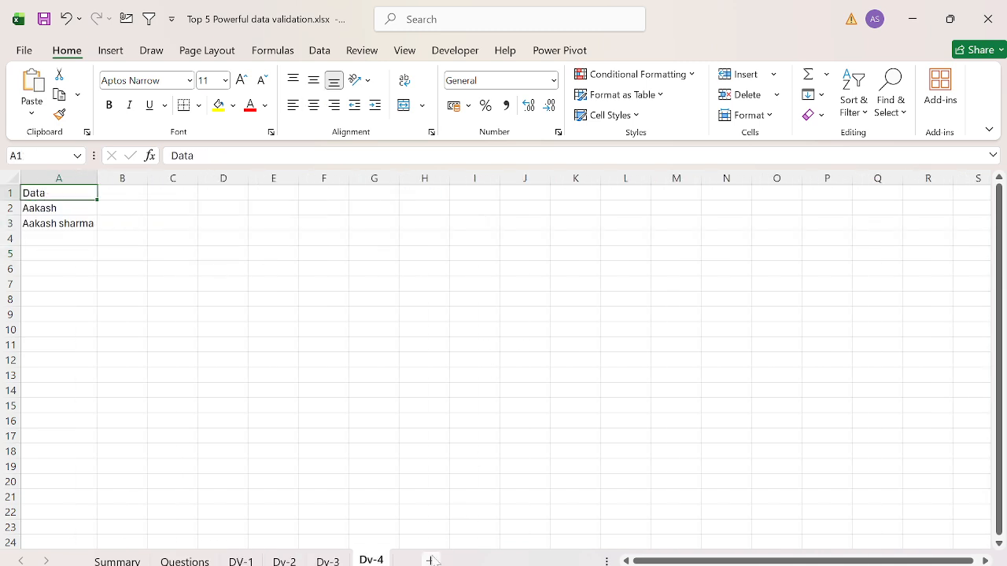
Step: Add a new worksheet after Dv-4 and name it Dv-5
left_click(432, 557)
type("horDv-4")
key("Return")
left_click(430, 559)
key("alt+h")
type("orDv-5")
key("Return")
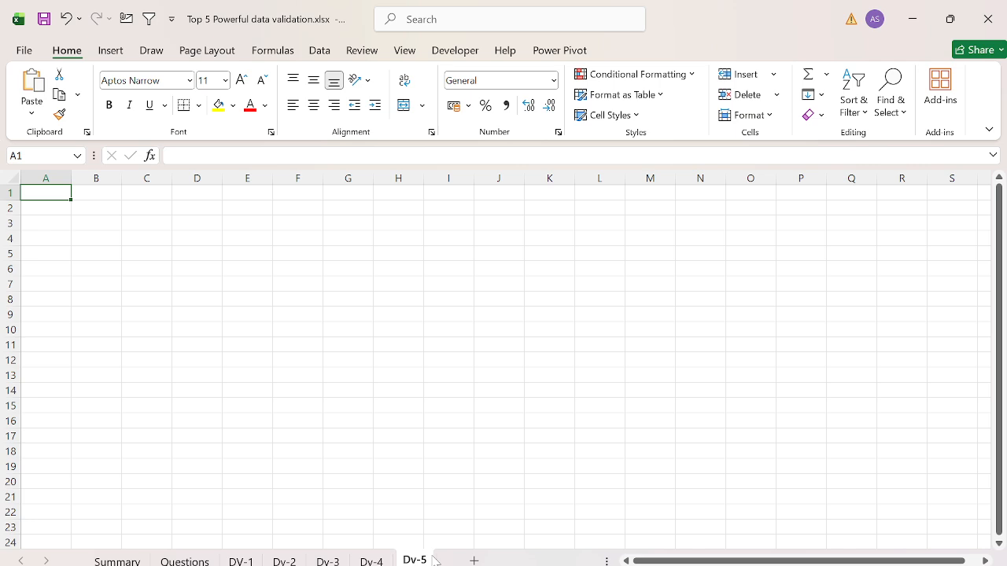
Step: Enter the header Date in cell A1 of the Dv-5 sheet
type("Data")
key("Return")
key("Up")
key("F2")
key("BackSpace")
type("e")
key("Return")
key("Up")
Step: Open data validation for the whole of column A and allow Custom criteria
key("ctrl+space")
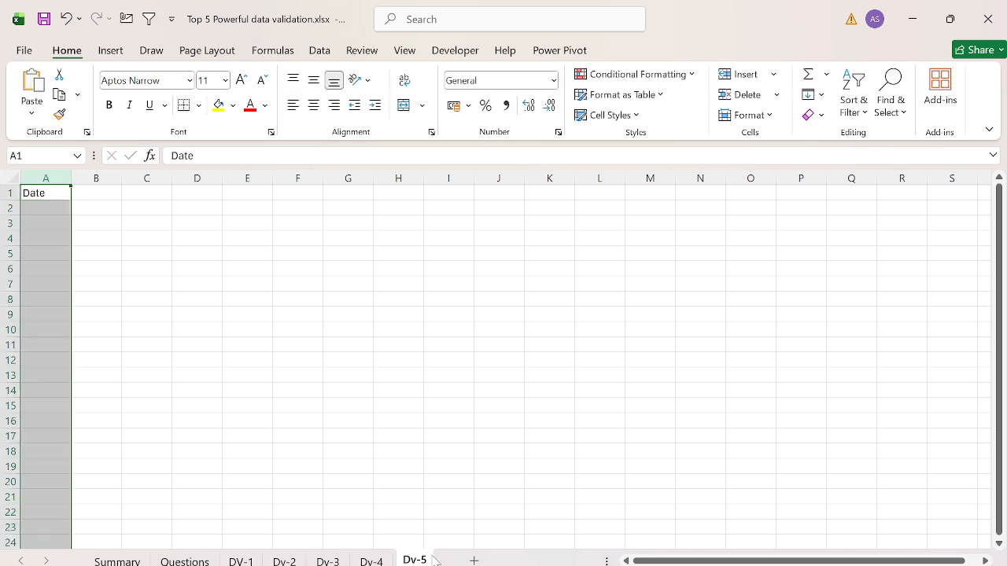
key("alt+d")
key("l")
key("alt+Down")
key("Down")
key("Down")
key("Down")
key("Down")
key("Down")
key("Down")
key("Down")
key("Tab")
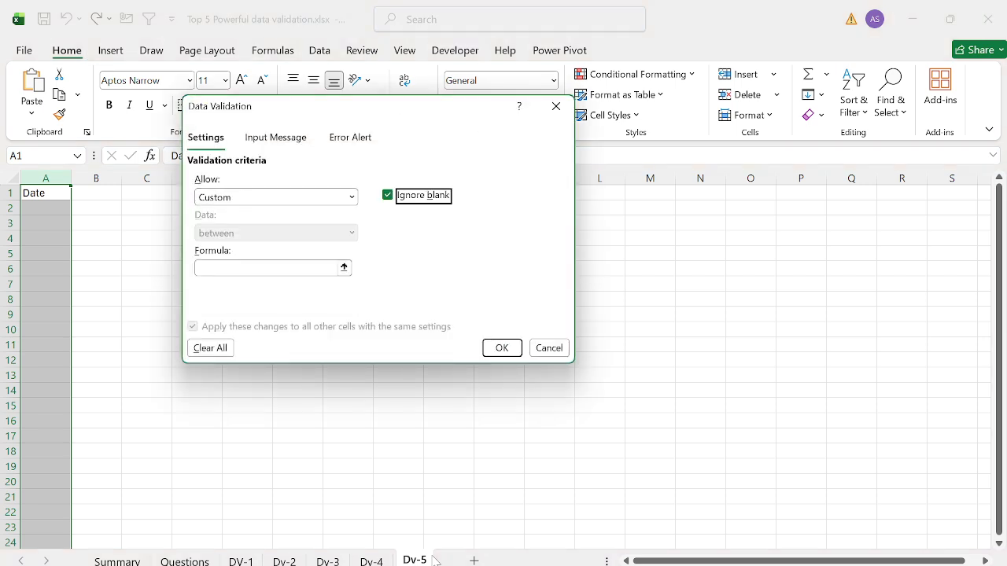
Step: Set the custom validation formula to =A1<=today()
key("Tab")
type("=")
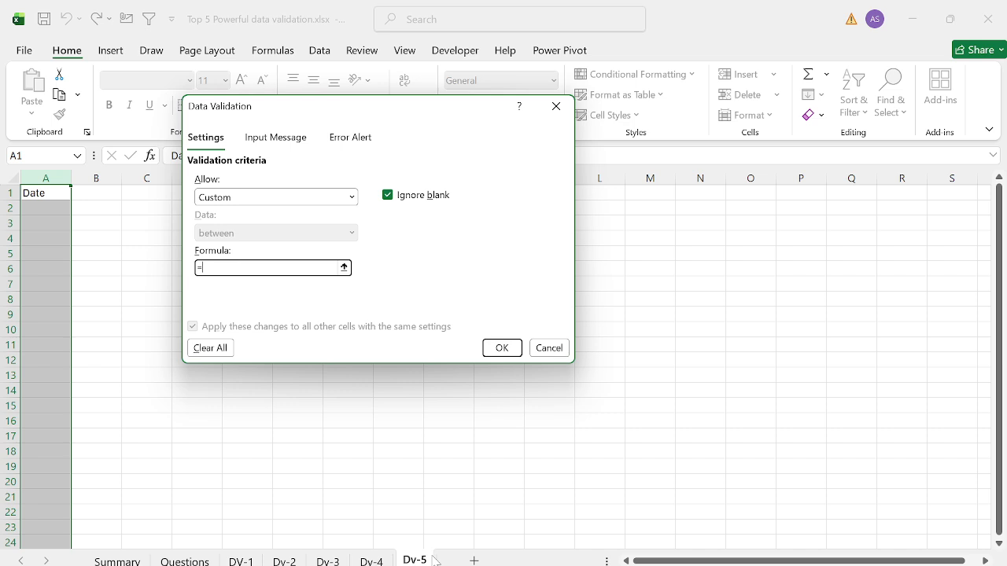
type("A1<=today()")
Step: Set the validation's error alert title to "Error-"
left_click(351, 139)
type("erro")
key("ctrl+a")
type("Error")
key("Tab")
type("Please Enter")
type(" th")
key("BackSpace")
type("he data (I")
key("ctrl+a")
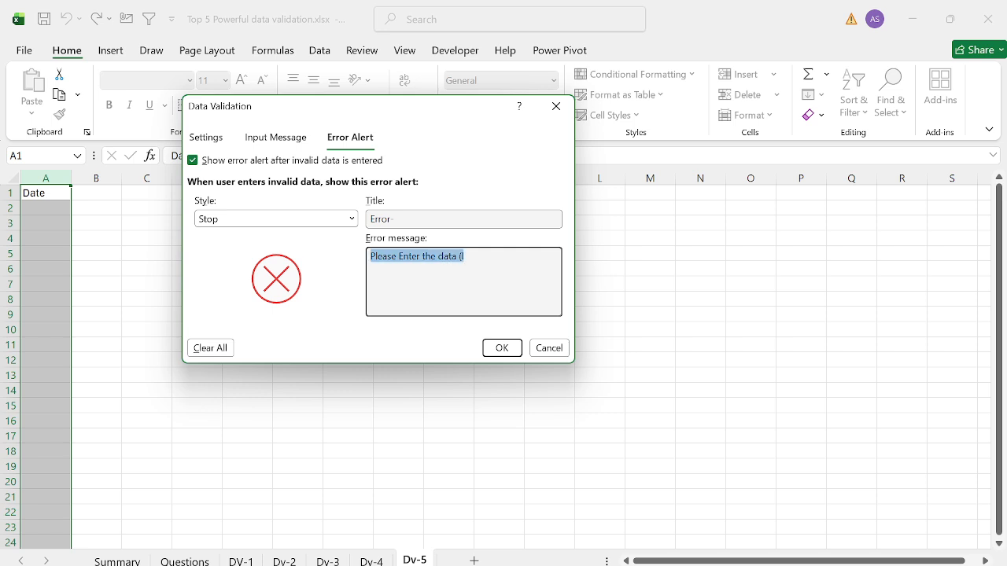
type("Please")
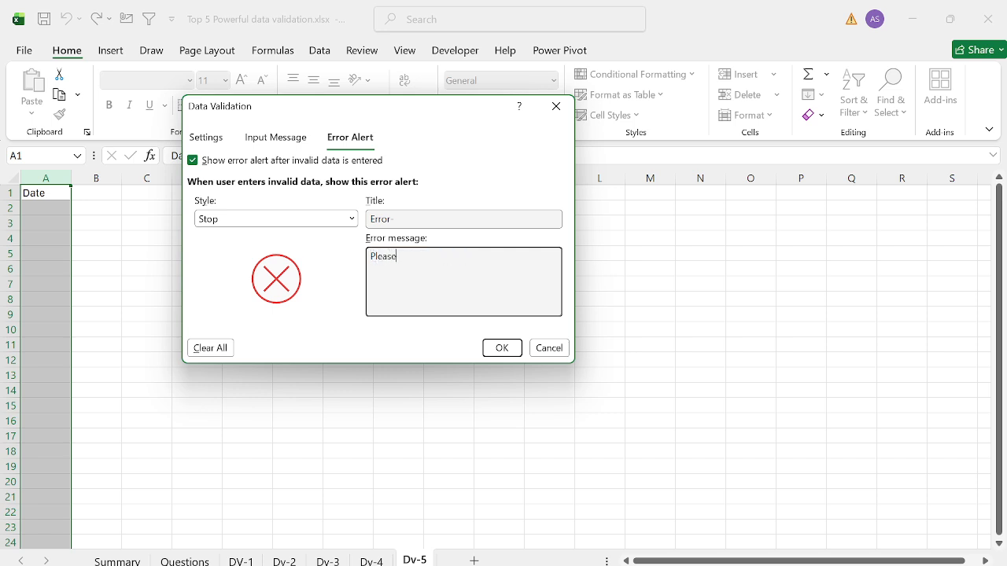
Step: Set the error message to "You have entered the future date." and apply the validation rule
key("ctrl+a")
type("You have entered the future date.")
left_click(503, 347)
Step: Enter today's date in cell A3 and 11-Feb-2026 in cell A5 to test the rule
key("Down")
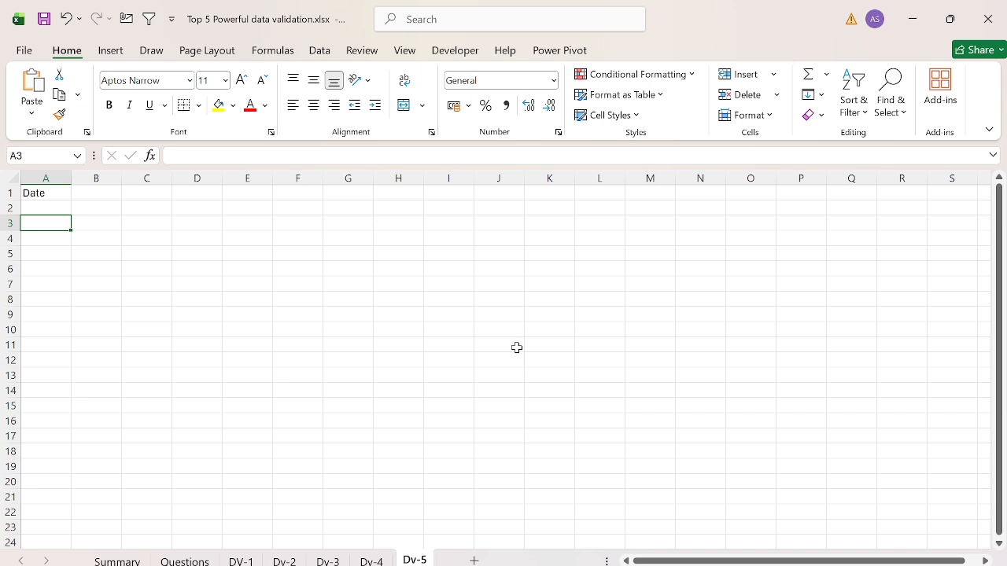
key("ctrl+semicolon")
key("Return")
key("Down")
type("11-Feb-2026")
key("Return")
Step: Try to enter the future date 13-Mar-2026 in cell A7, cancel the entry and return to cell A1
key("Down")
type("13-Mar-2026")
key("Return")
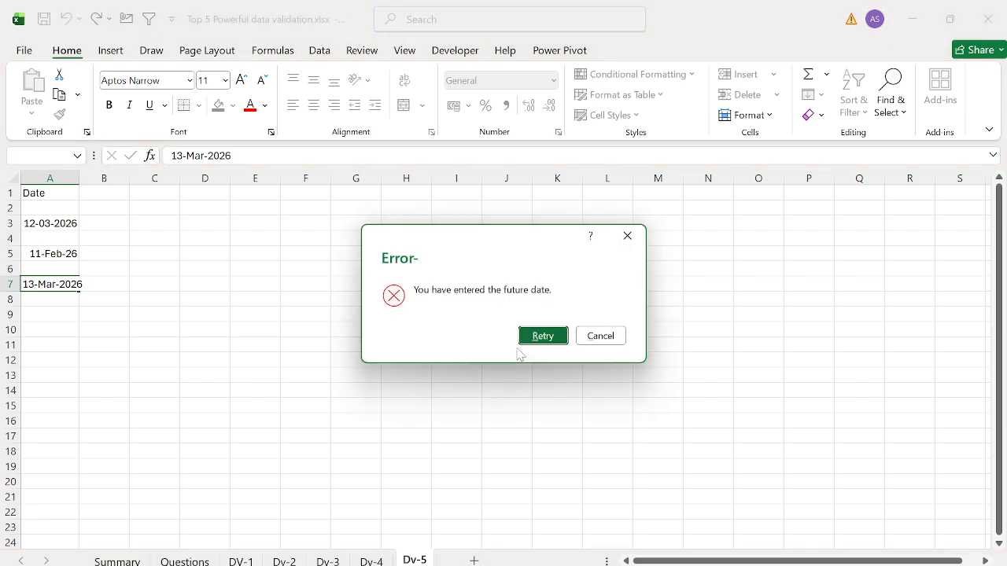
key("Escape")
key("ctrl+Home")
Step: Return to the Questions sheet to review the list of validation questions
key("ctrl+Page_Up")
key("ctrl+Page_Up")
key("ctrl+Page_Up")
key("ctrl+Page_Up")
key("ctrl+Page_Up")
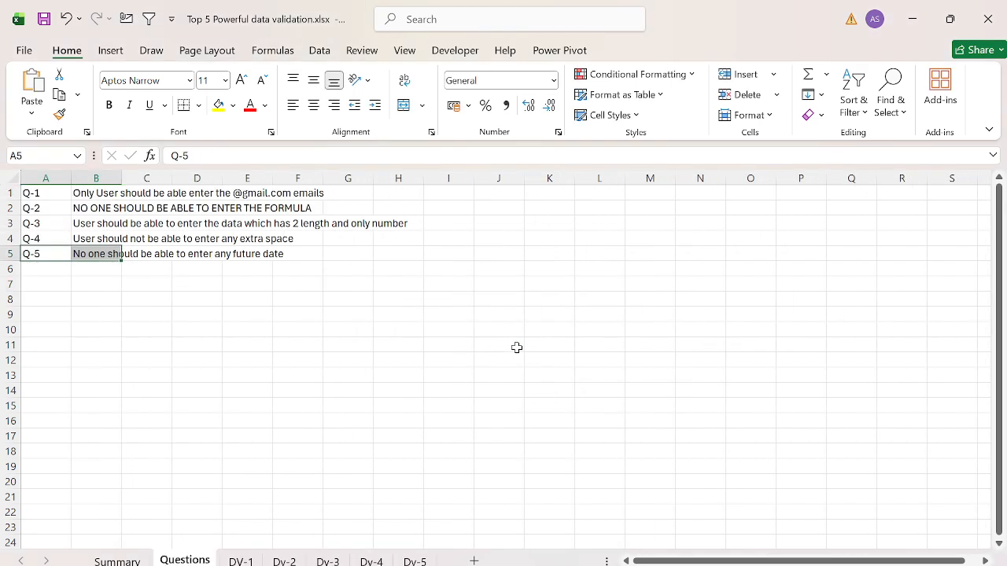